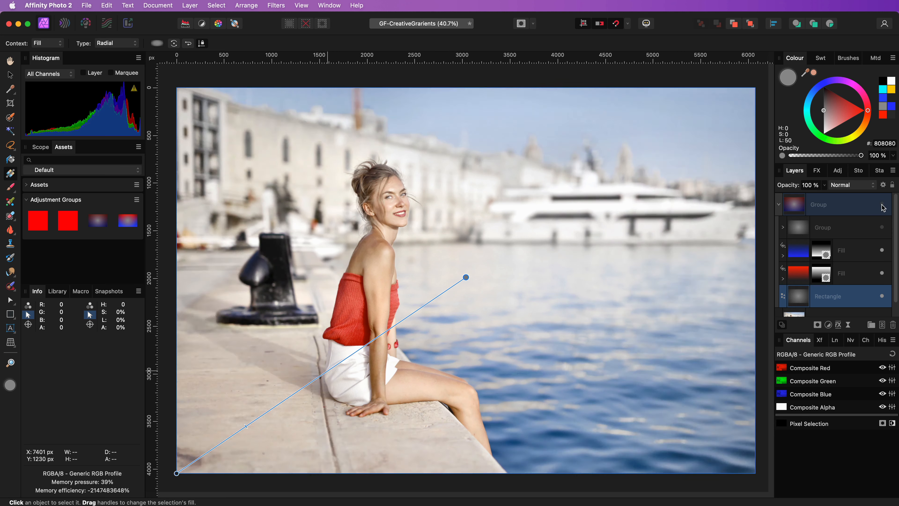
click(882, 204)
Step: Collapse the gradient adjustment group above the photo and delete it so only the image layer remains
click(779, 205)
click(814, 208)
key(super+j)
key(super+z)
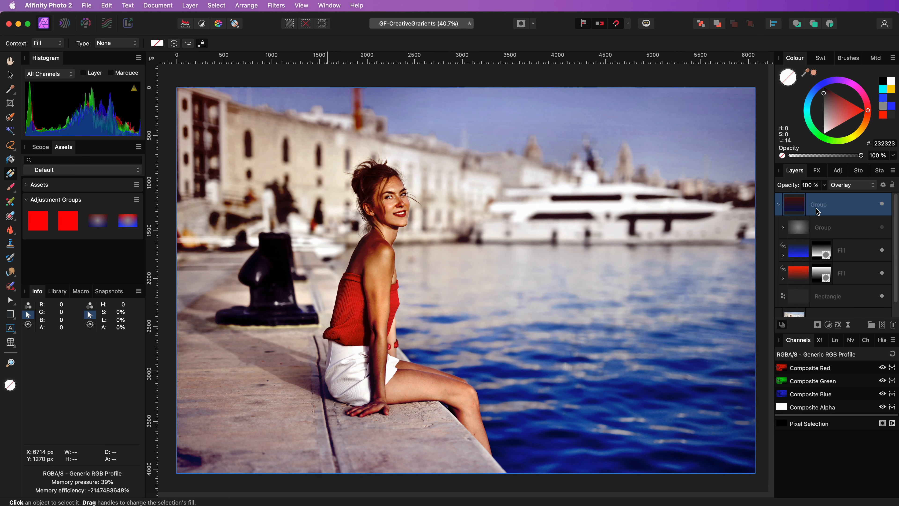
key(super+shift+z)
key(super+shift+z)
click(778, 205)
click(828, 204)
key(BackSpace)
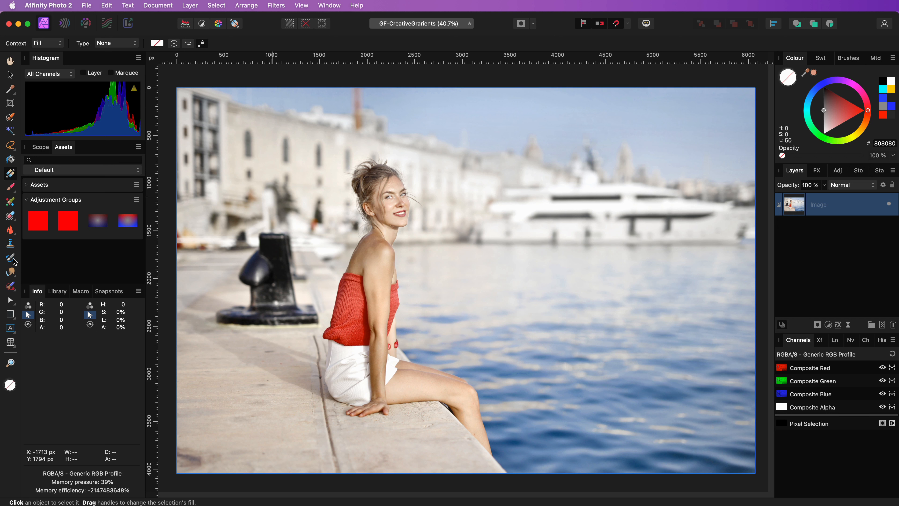
Step: Draw a rectangle covering the whole canvas and give it a radial gradient running from the centre to the lower-right corner
click(10, 314)
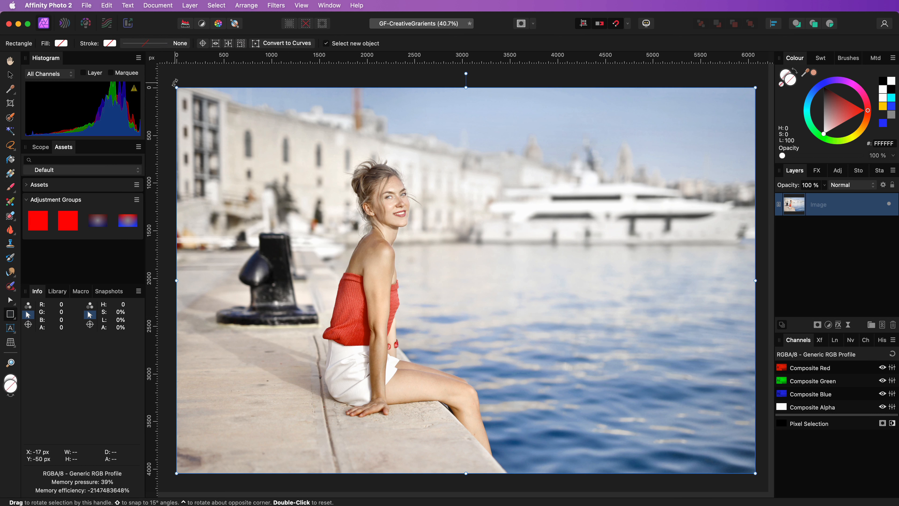
drag(172, 82, 755, 474)
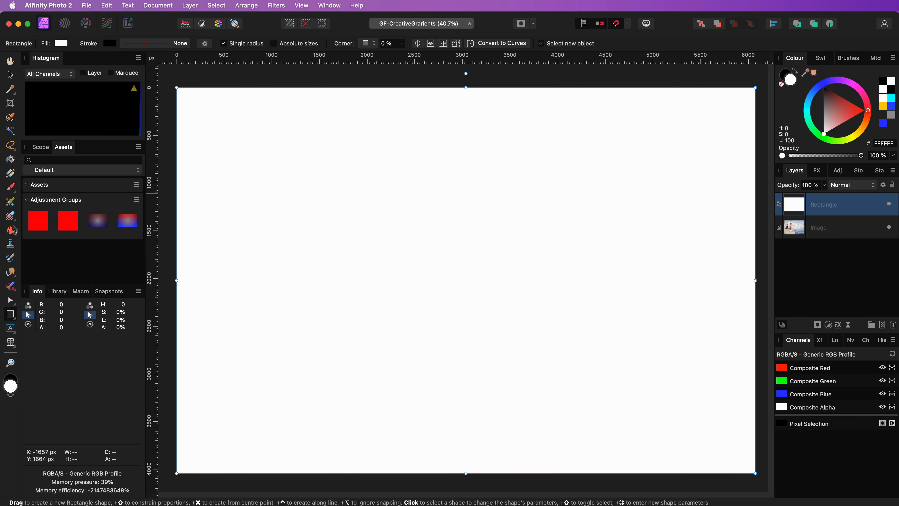
click(11, 175)
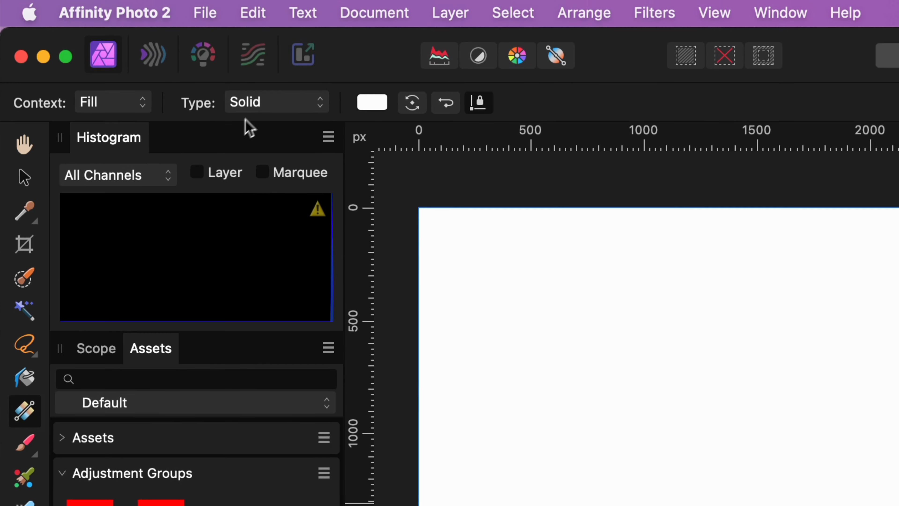
click(261, 104)
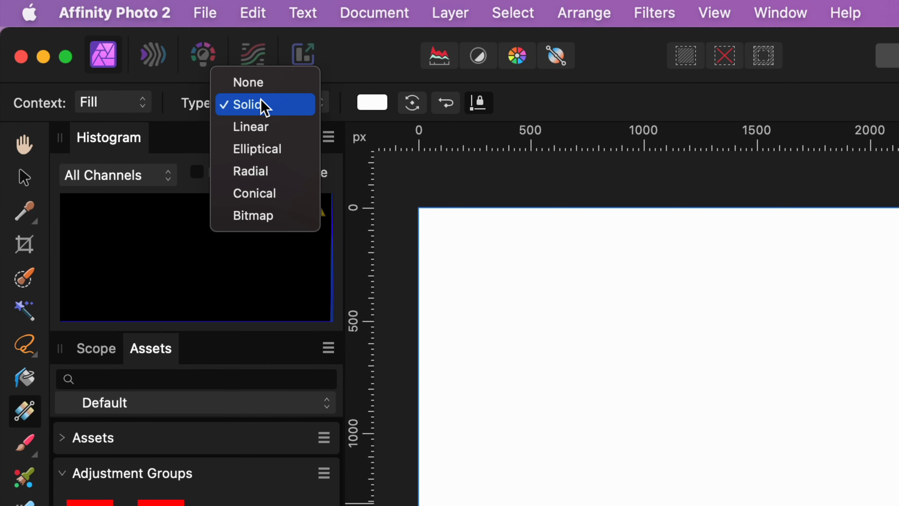
click(264, 173)
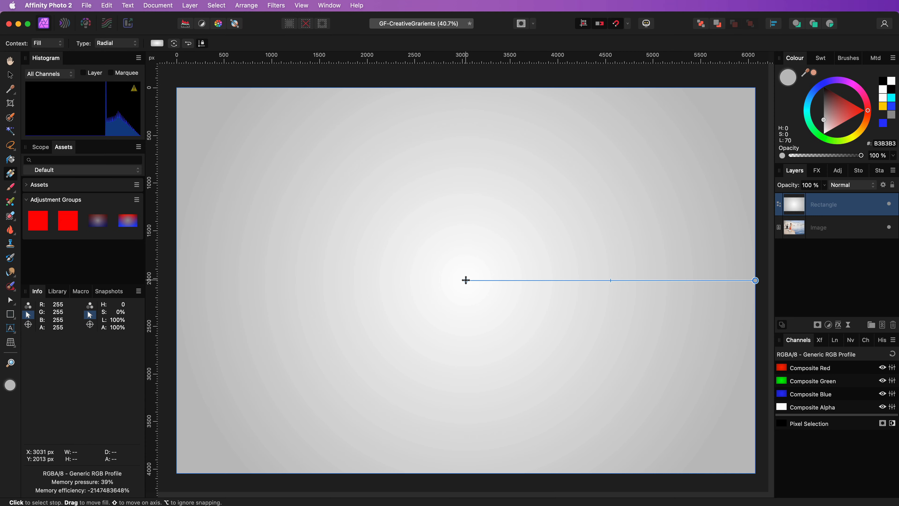
click(466, 280)
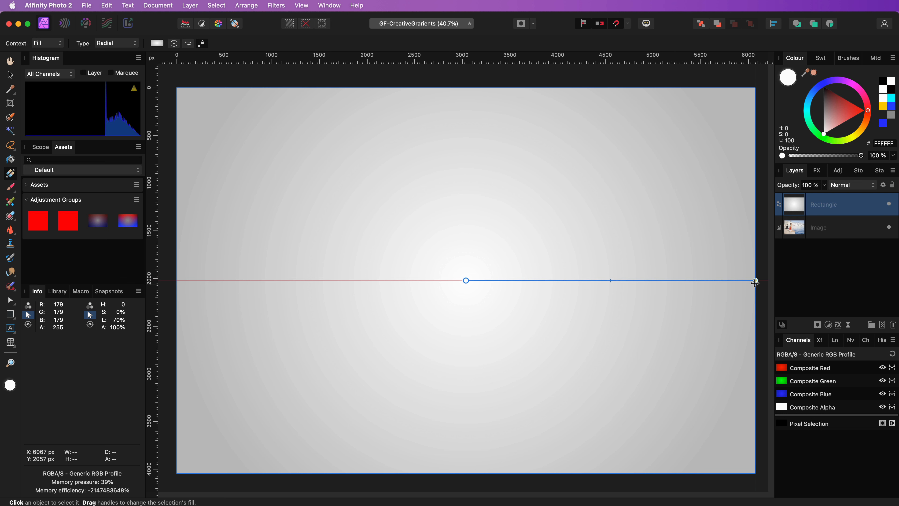
drag(755, 282, 756, 472)
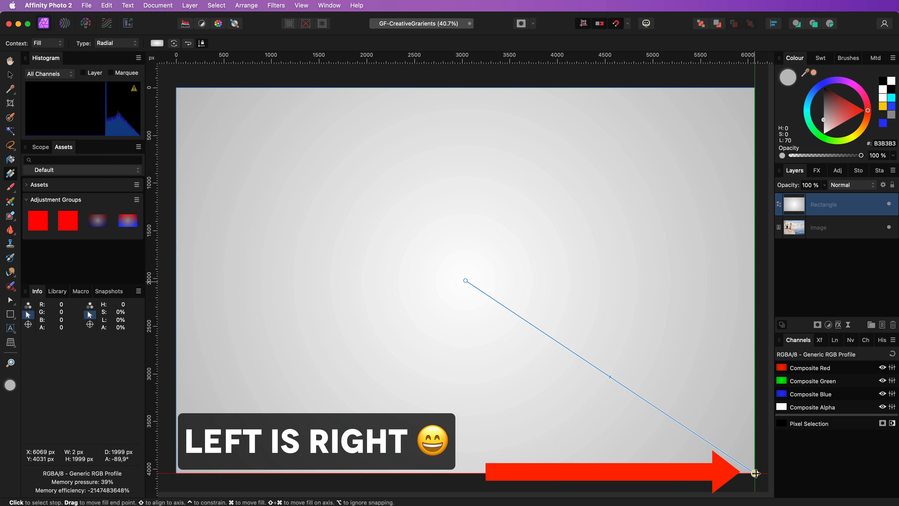
Step: Set the radial gradient's centre stop to mid-grey 818181 and its outer stop to dark grey 1C1C1C
click(466, 281)
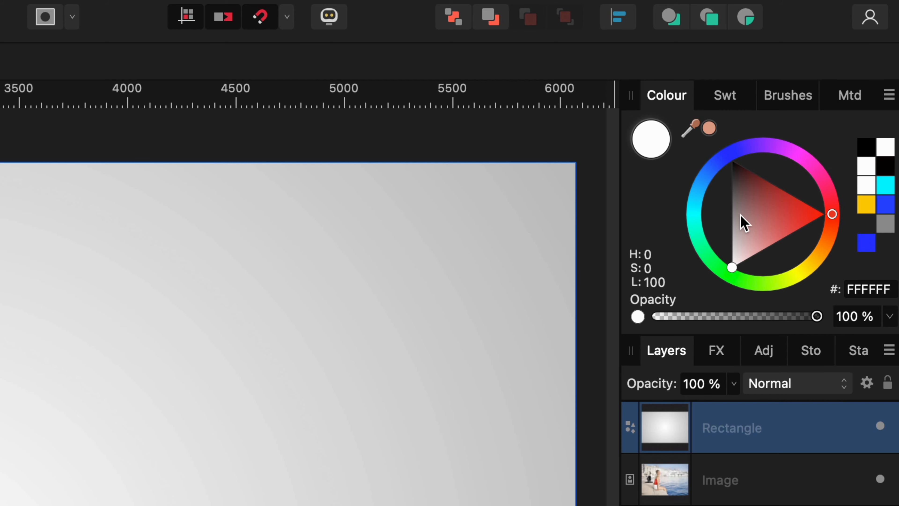
drag(738, 216, 720, 214)
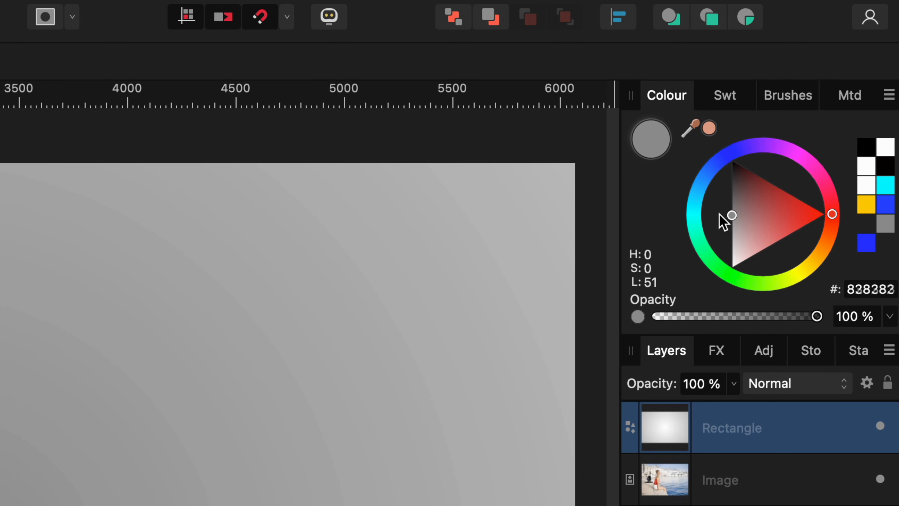
drag(576, 180, 576, 179)
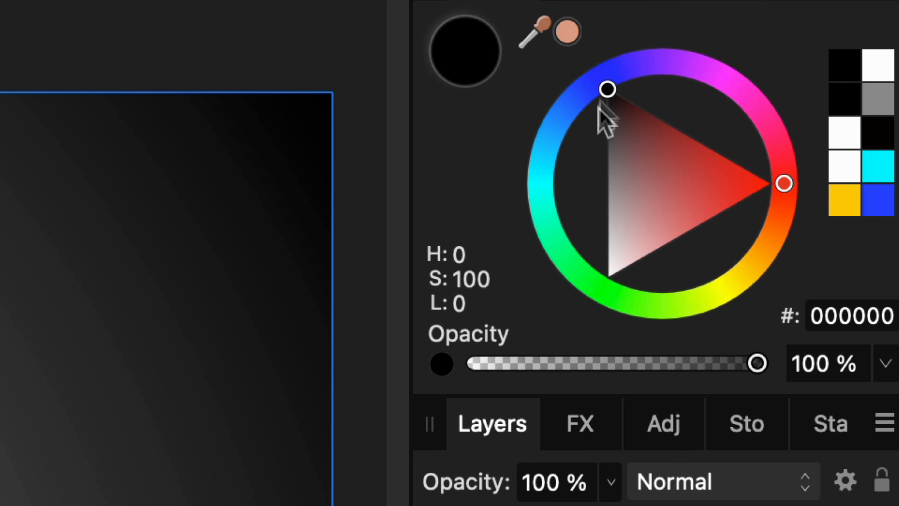
mouse_move(607, 91)
mouse_down()
mouse_move(604, 103)
mouse_move(587, 103)
mouse_move(587, 115)
mouse_up()
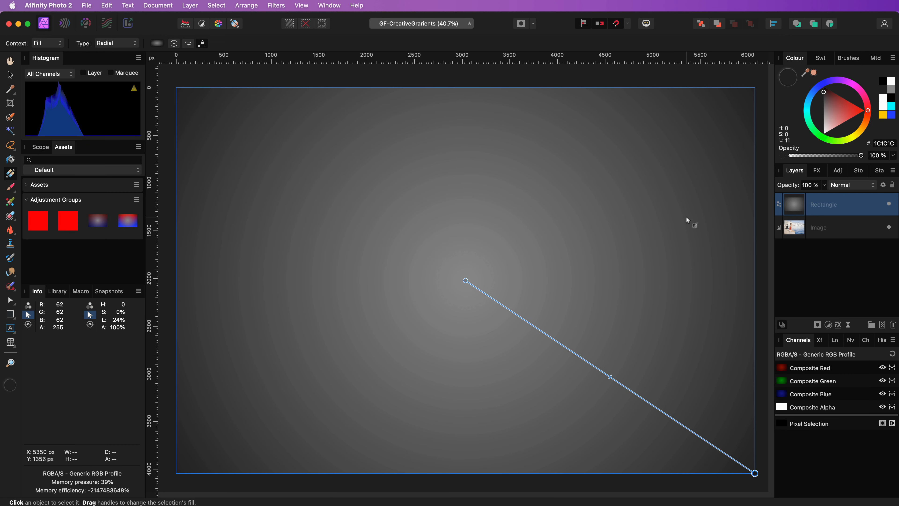
click(9, 76)
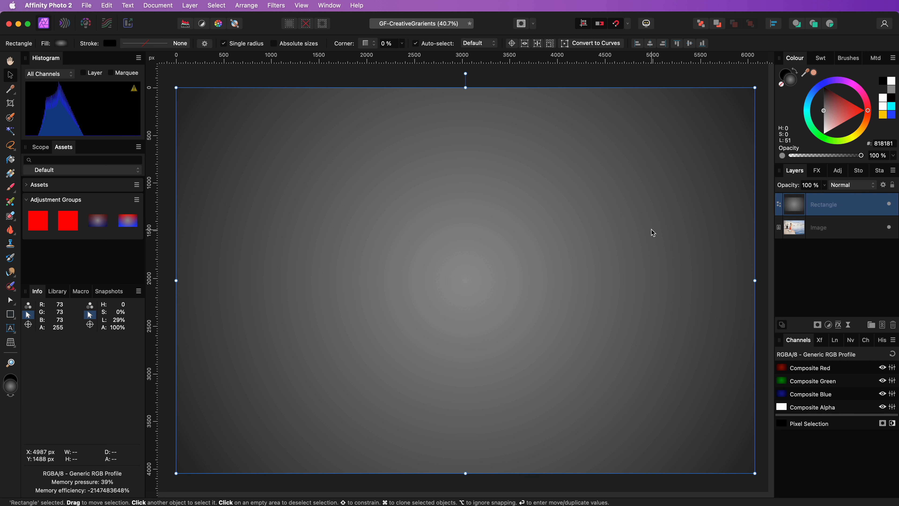
Step: Add a fill layer above the grey gradient rectangle and colour it pure red FF0000
click(189, 5)
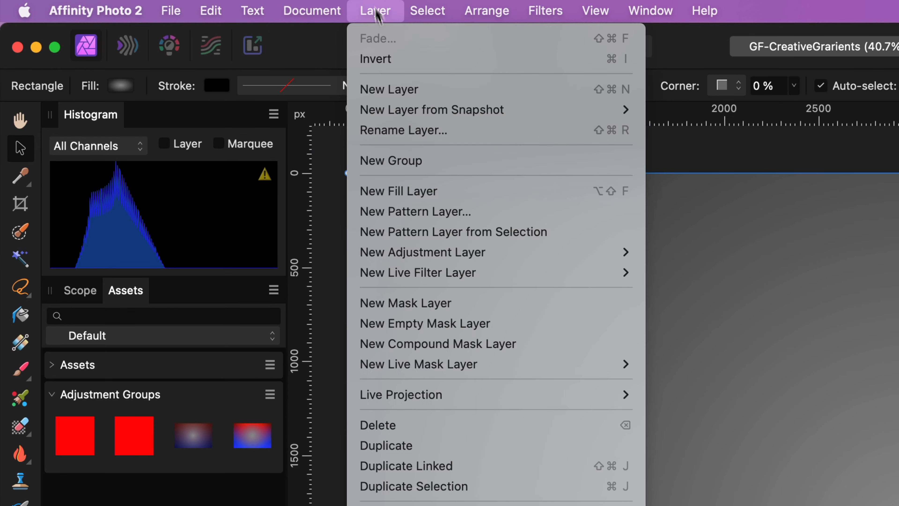
click(427, 191)
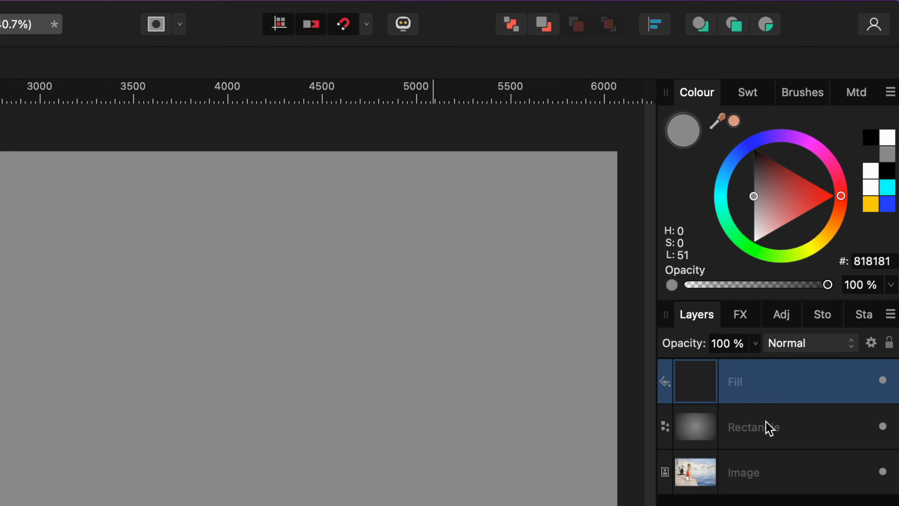
drag(810, 201, 883, 203)
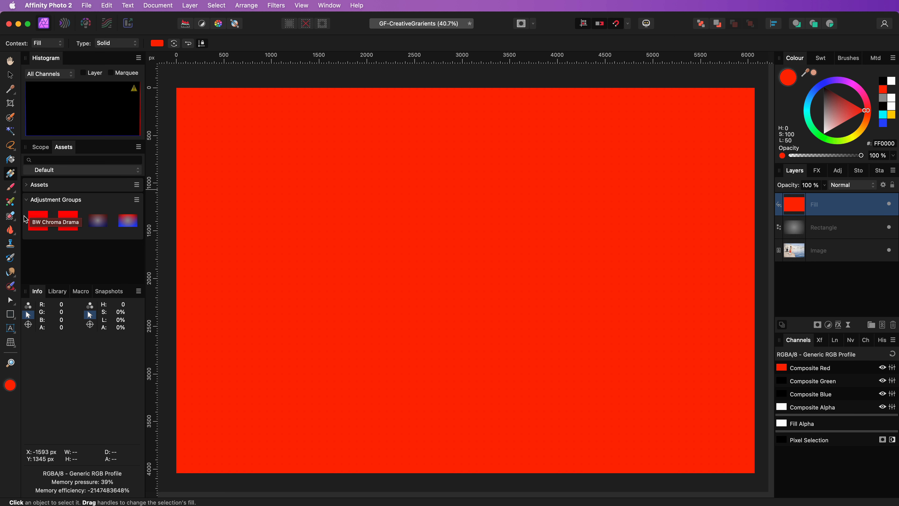
Step: Draw another full-canvas rectangle and apply a vertical linear gradient from the canvas's top edge to its bottom edge
click(10, 315)
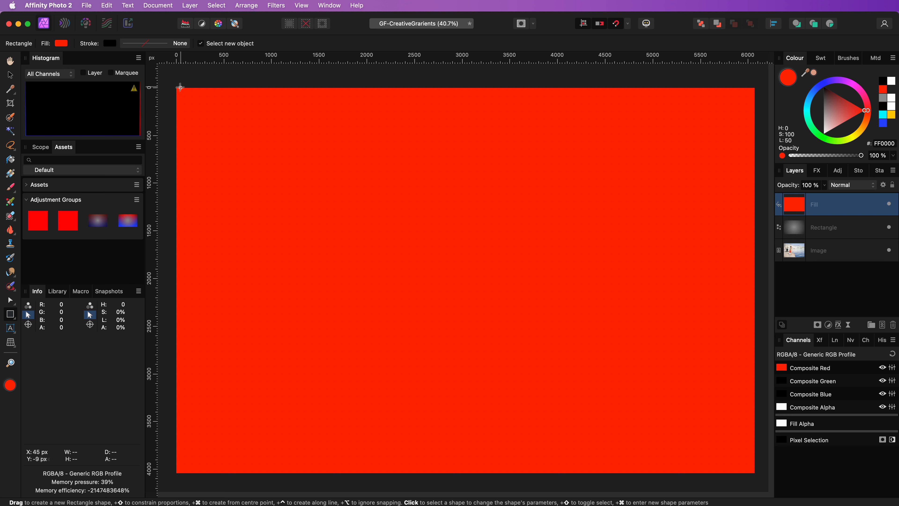
mouse_move(177, 87)
mouse_down()
mouse_move(692, 460)
mouse_move(754, 473)
mouse_up()
key(g)
drag(465, 88, 466, 443)
drag(462, 480, 465, 474)
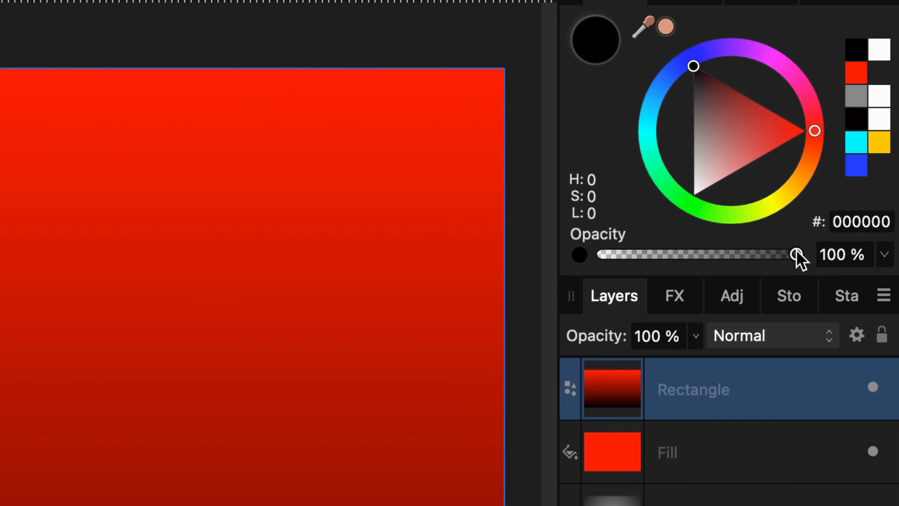
Step: Set the linear gradient's lower stop to black at 0% opacity and use the rectangle as a mask on the red fill layer
drag(796, 254, 505, 265)
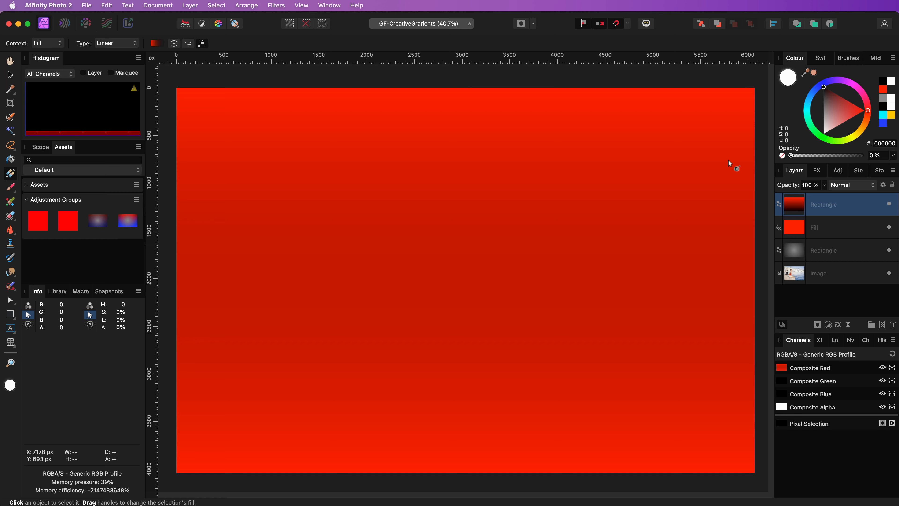
drag(729, 163, 728, 164)
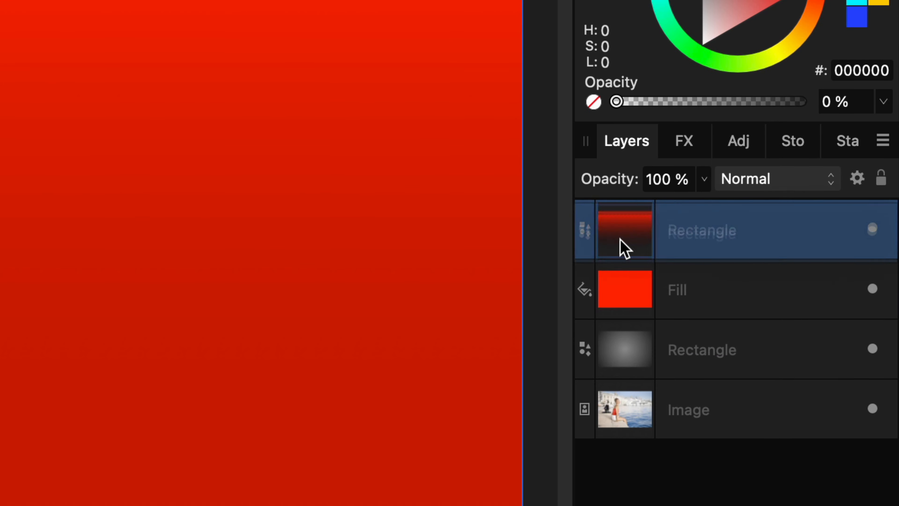
drag(793, 205, 792, 225)
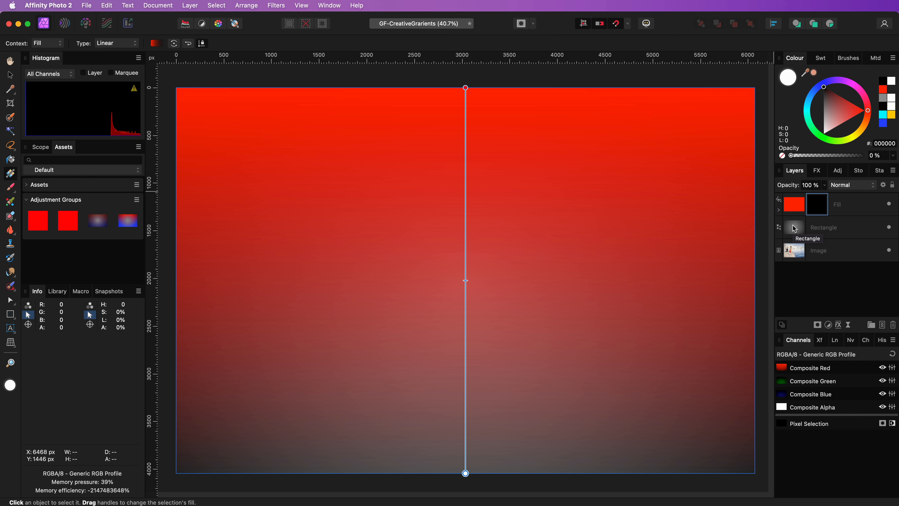
Step: Set the red fill's underlying composition blend range to fall linearly from full at the darkest tones to 0% at 50% input
click(792, 210)
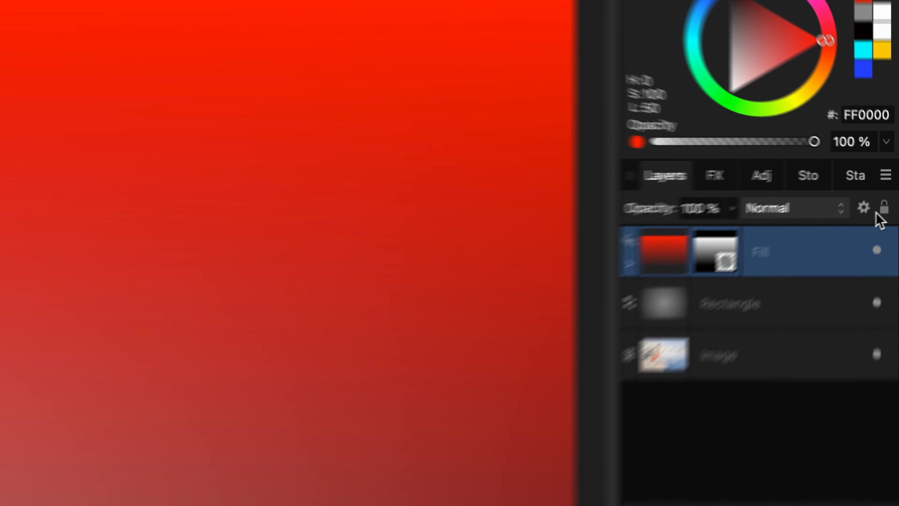
click(883, 184)
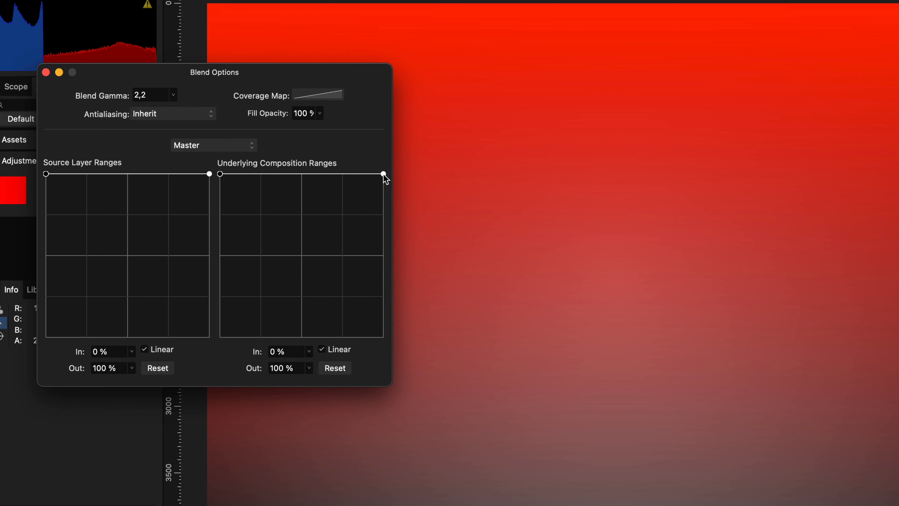
drag(383, 174, 300, 337)
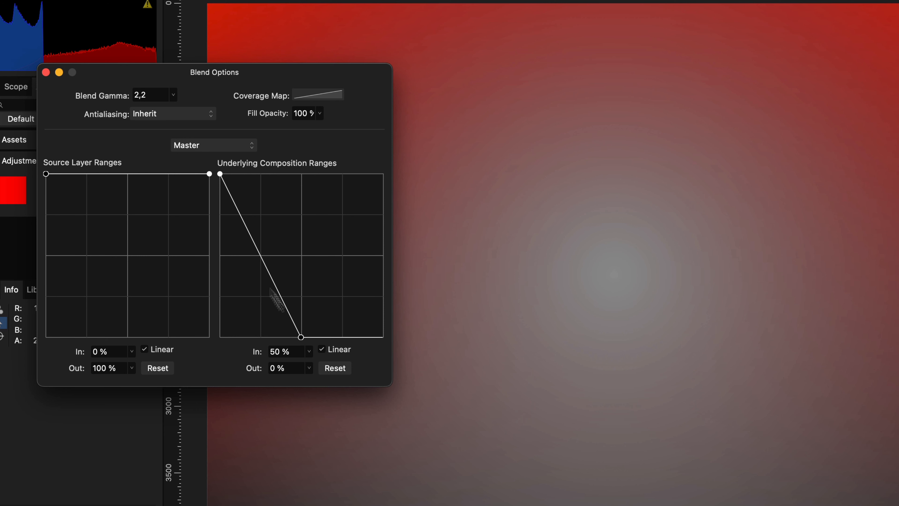
drag(221, 175, 160, 167)
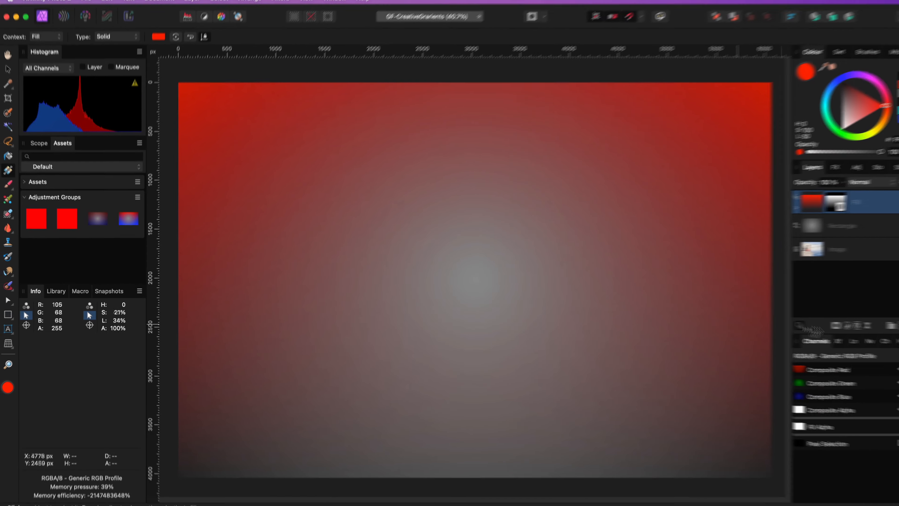
Step: Duplicate the masked red fill layer and rotate the copy's mask rectangle upside down
right_click(842, 204)
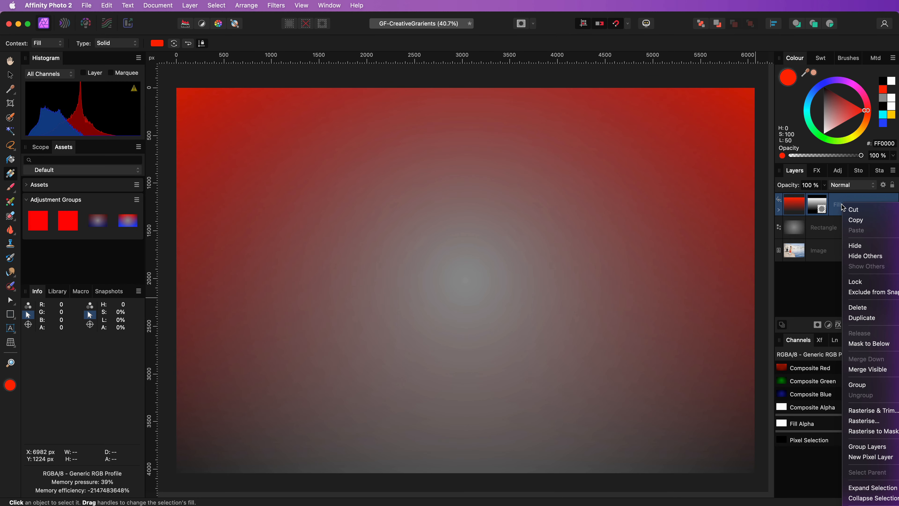
click(862, 318)
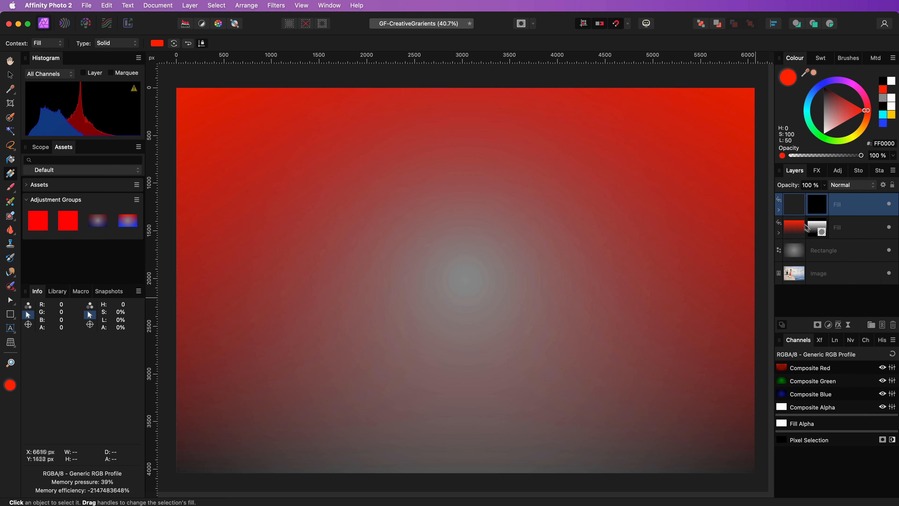
click(779, 209)
click(800, 232)
key(v)
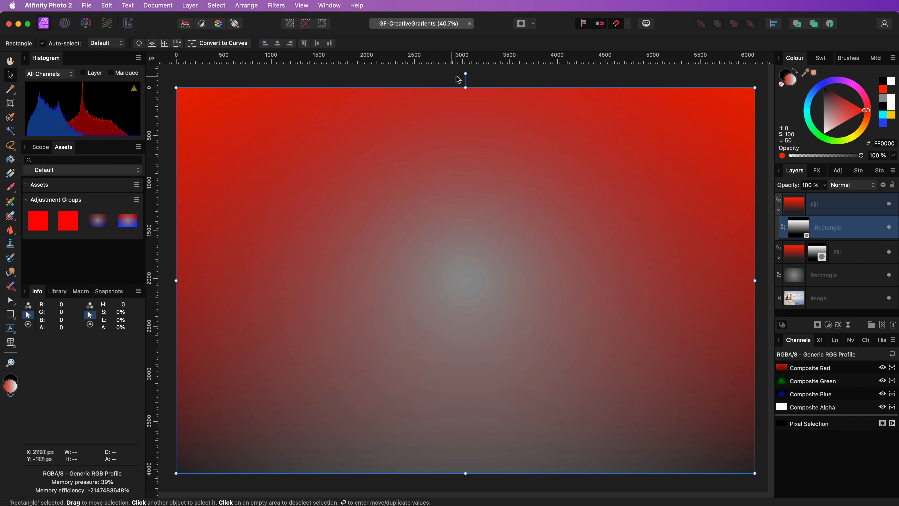
drag(466, 73, 467, 421)
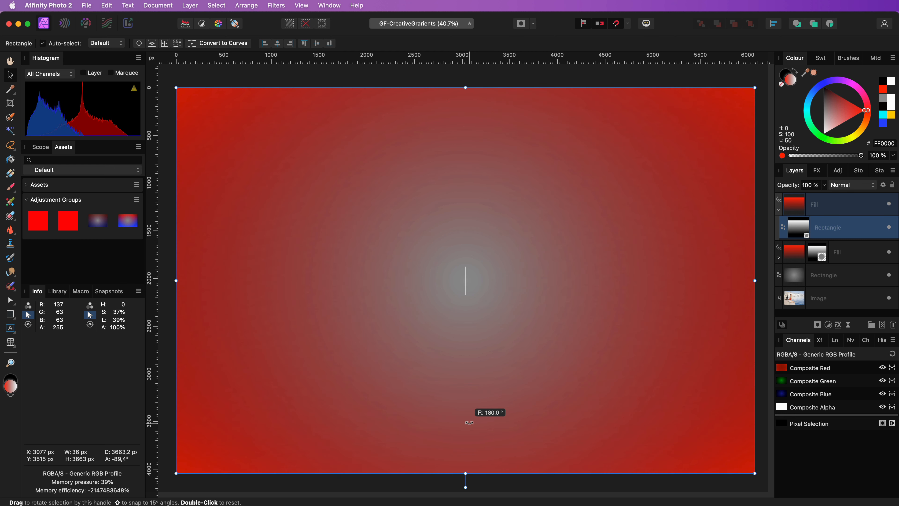
Step: Recolour the duplicated fill layer to blue 001CFF and collapse its nested mask
click(792, 209)
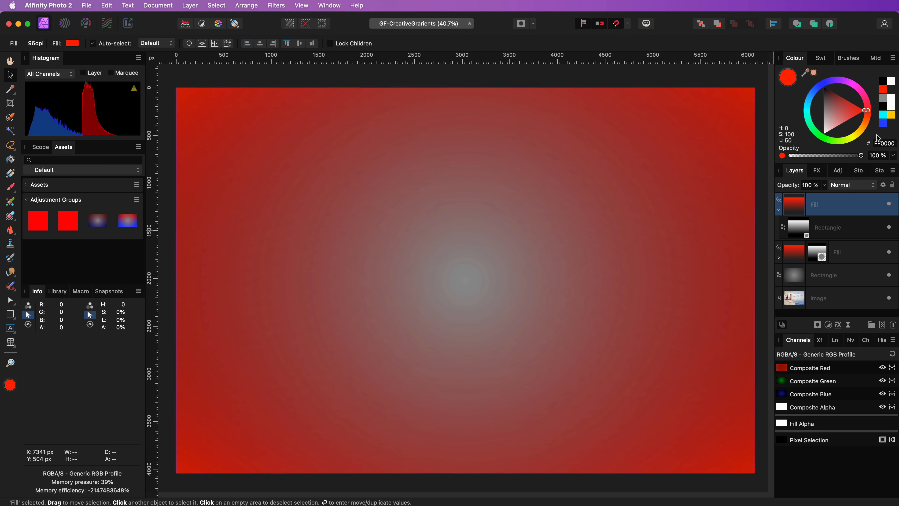
click(819, 90)
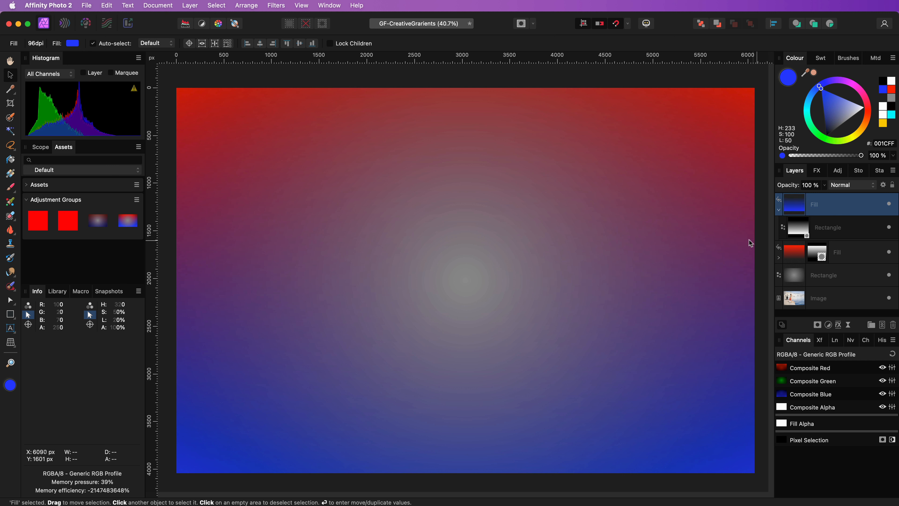
click(779, 209)
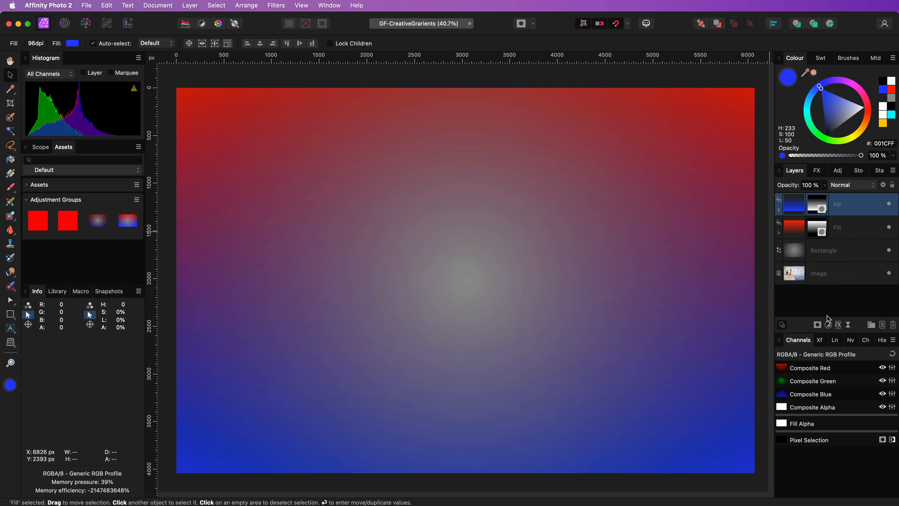
Step: Create a linked duplicate of the grey gradient rectangle and move it to the top of the layer stack
click(831, 249)
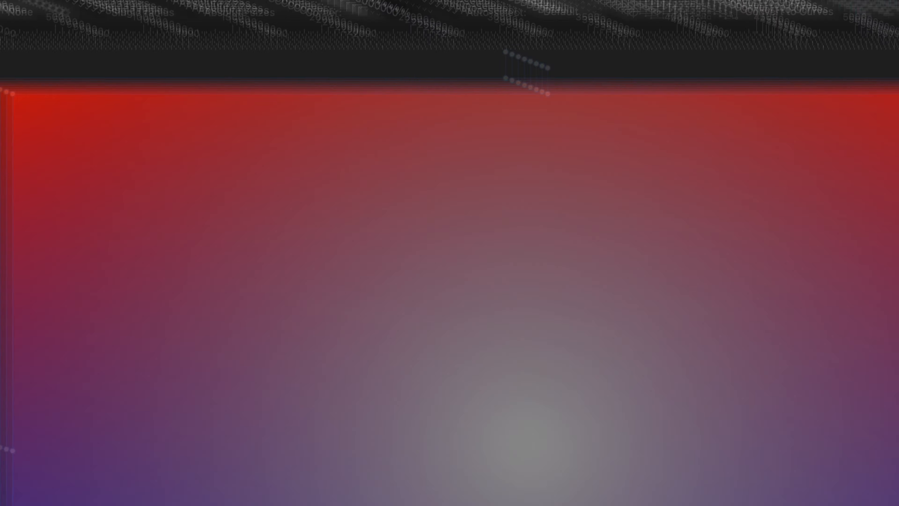
click(217, 9)
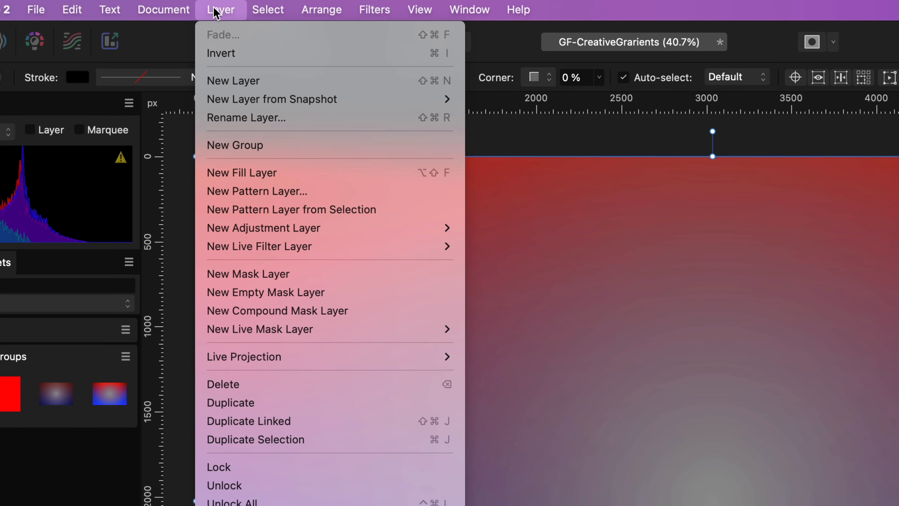
click(267, 421)
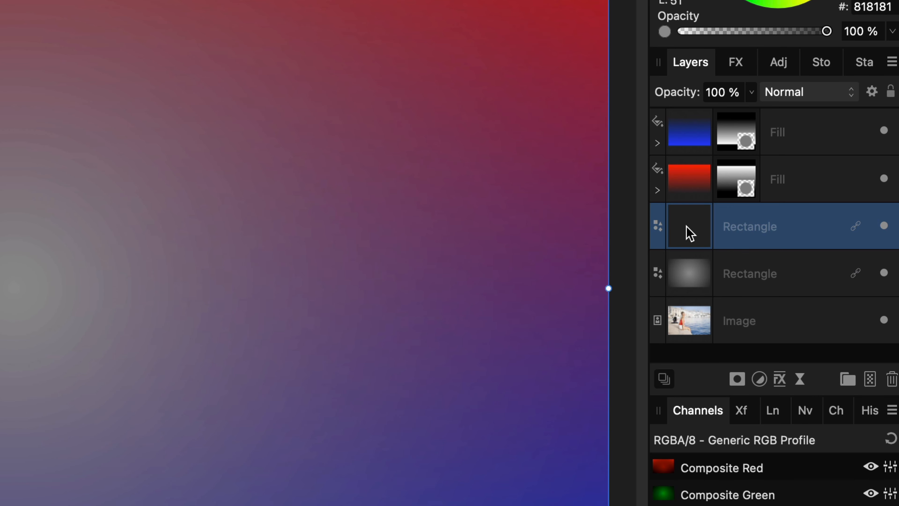
drag(688, 233, 777, 124)
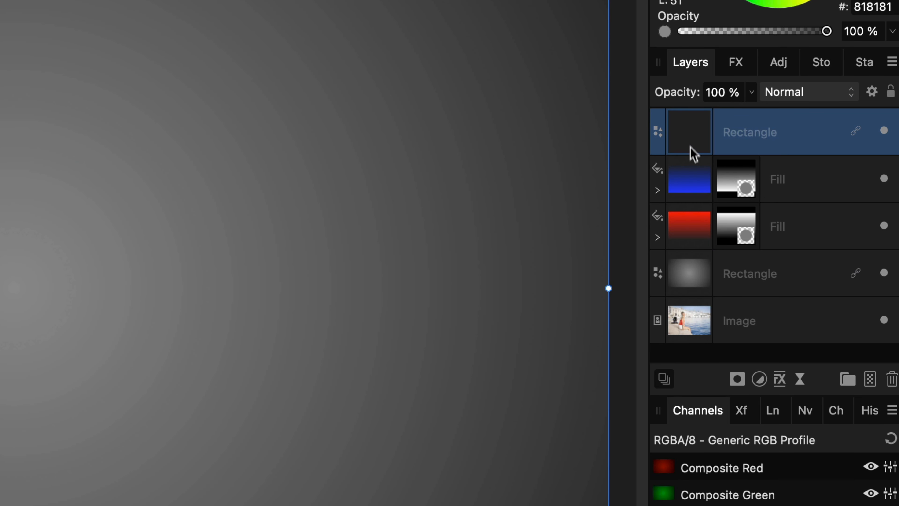
Step: Put the linked rectangle copy at the top of the stack inside its own group and hide that group
right_click(744, 133)
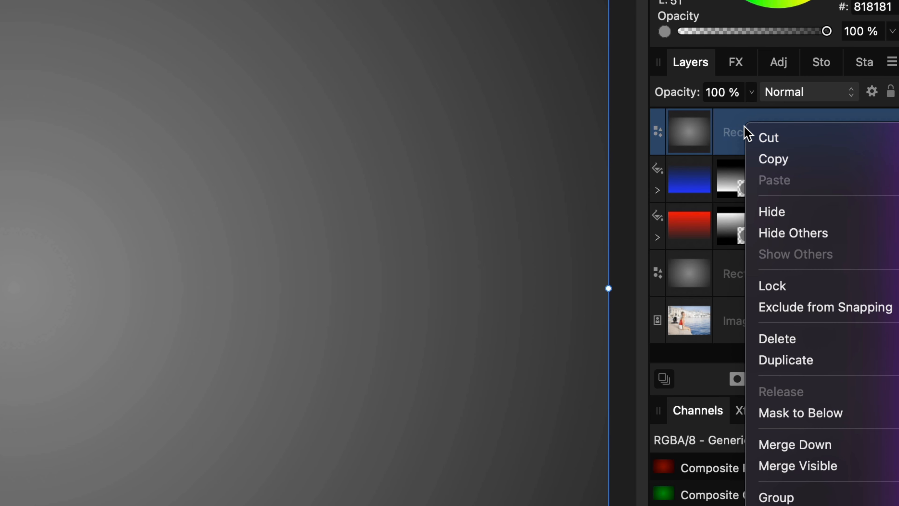
click(776, 497)
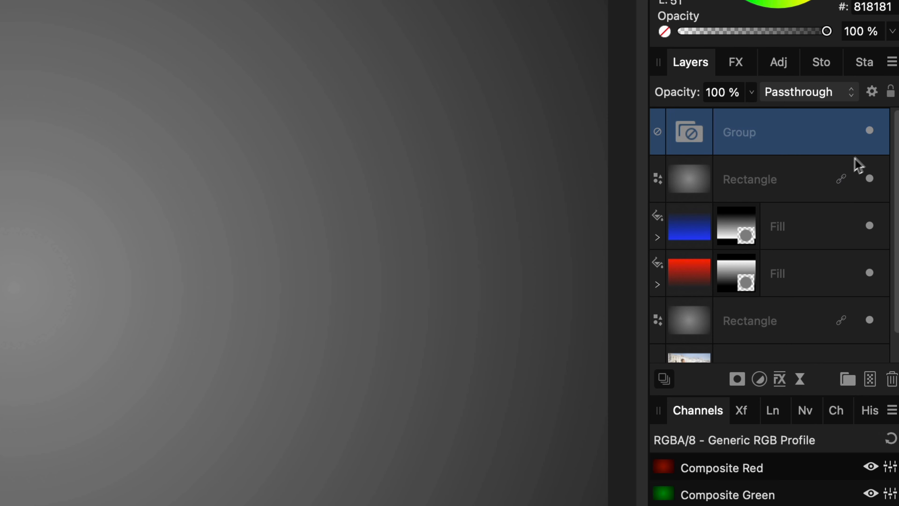
drag(700, 195, 841, 135)
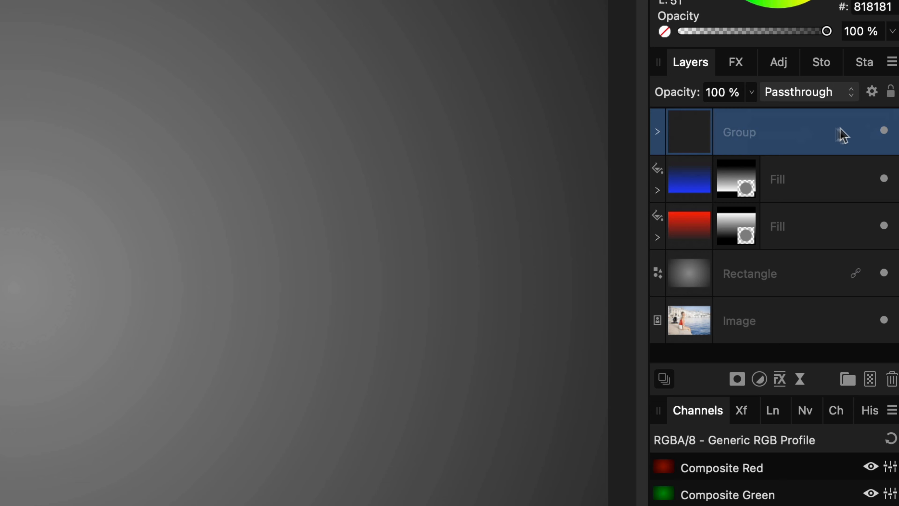
click(883, 130)
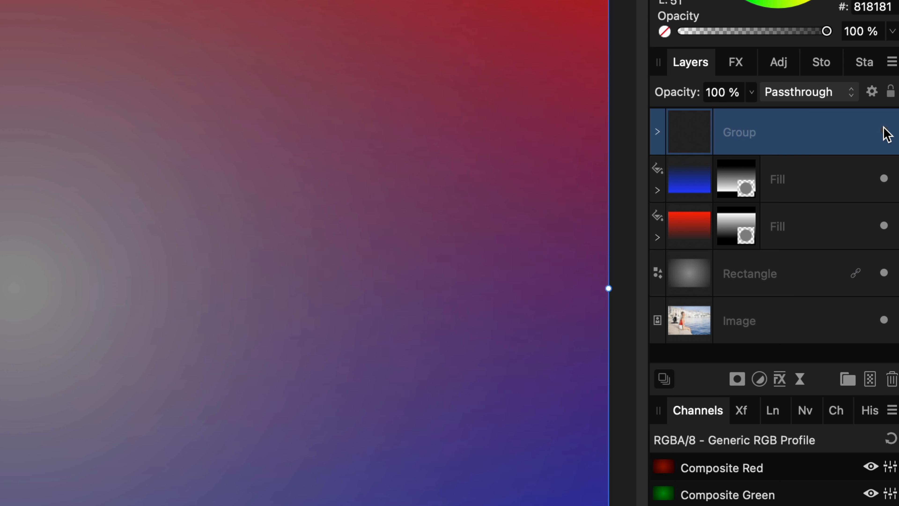
Step: Group the hidden group, both masked fill layers and the lower rectangle together, leaving out the image layer
shift+click(757, 277)
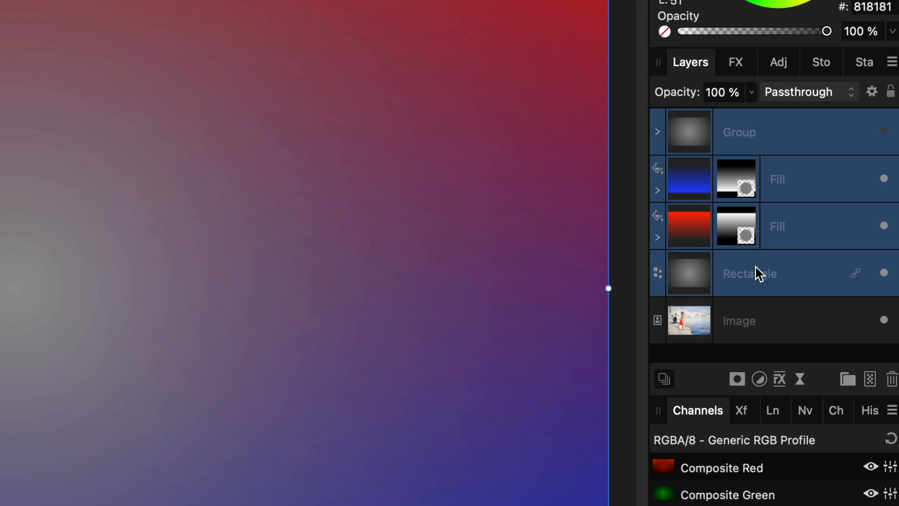
right_click(759, 281)
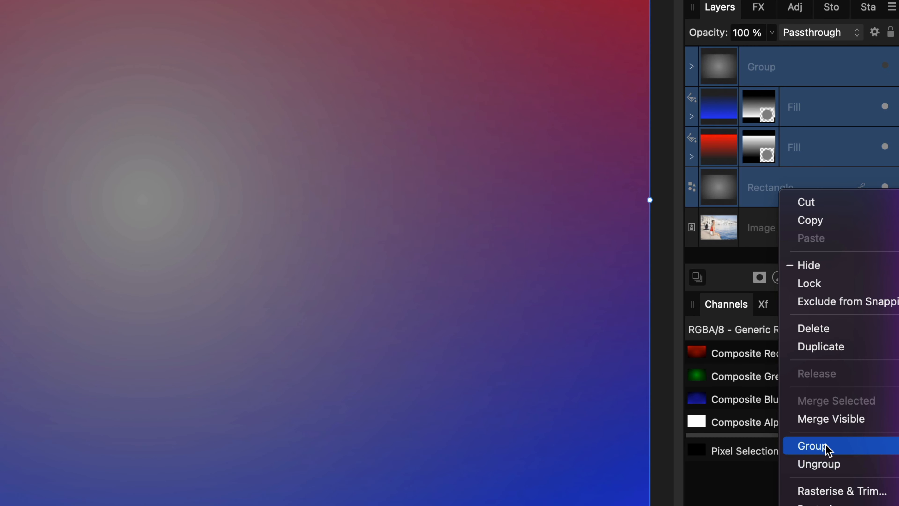
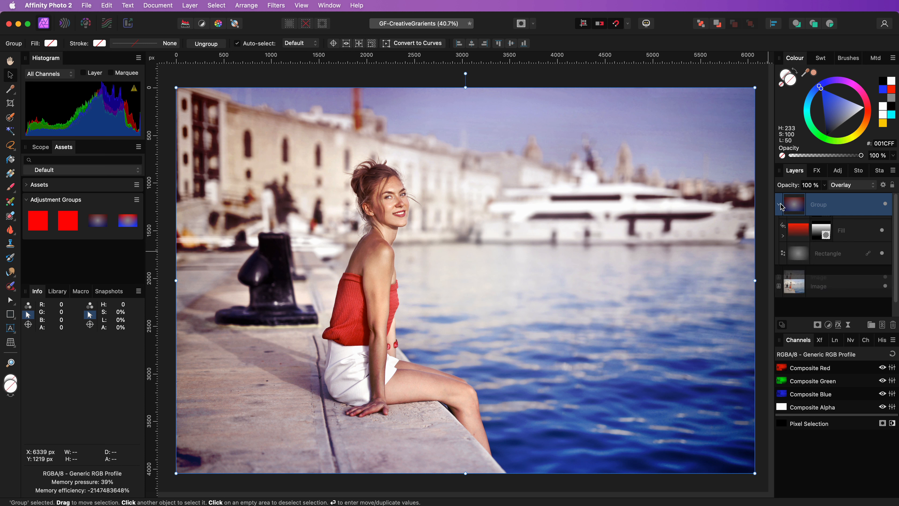
Step: Show the inner group and move the midpoint of the bottom rectangle's radial gradient outward toward the image corner
click(883, 228)
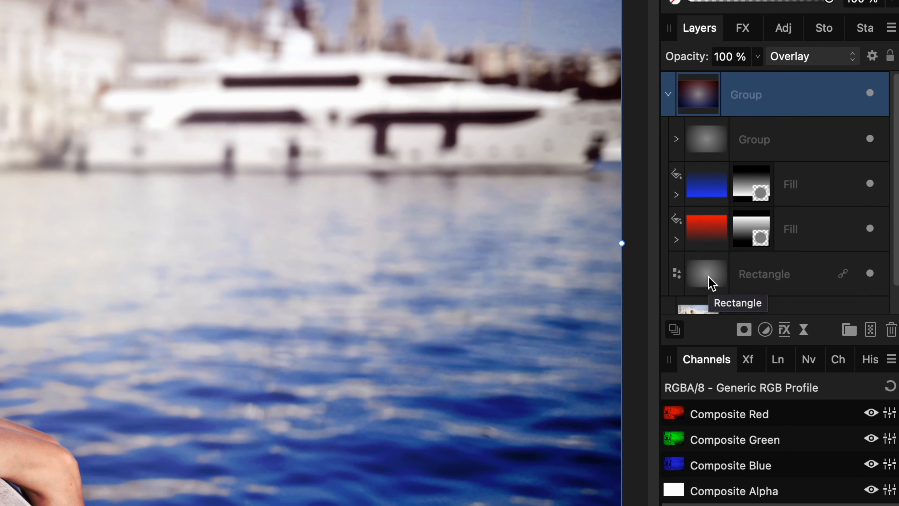
click(710, 279)
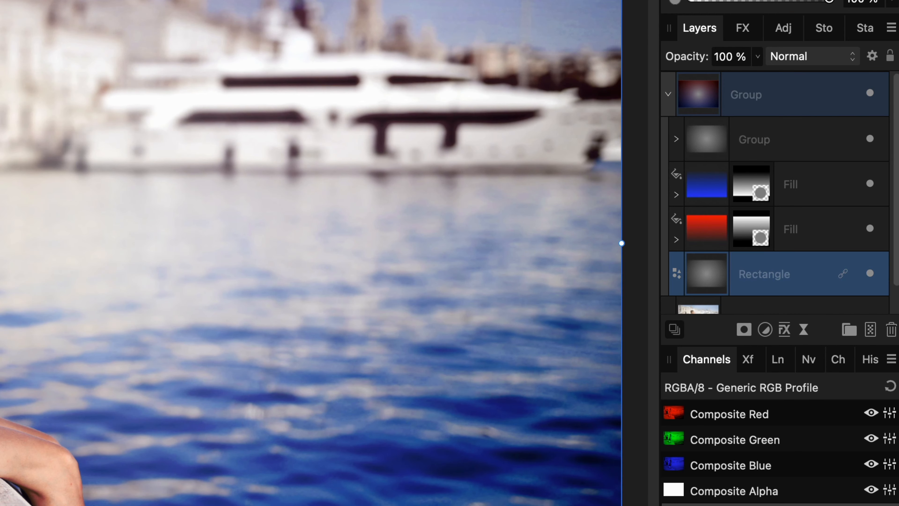
key(g)
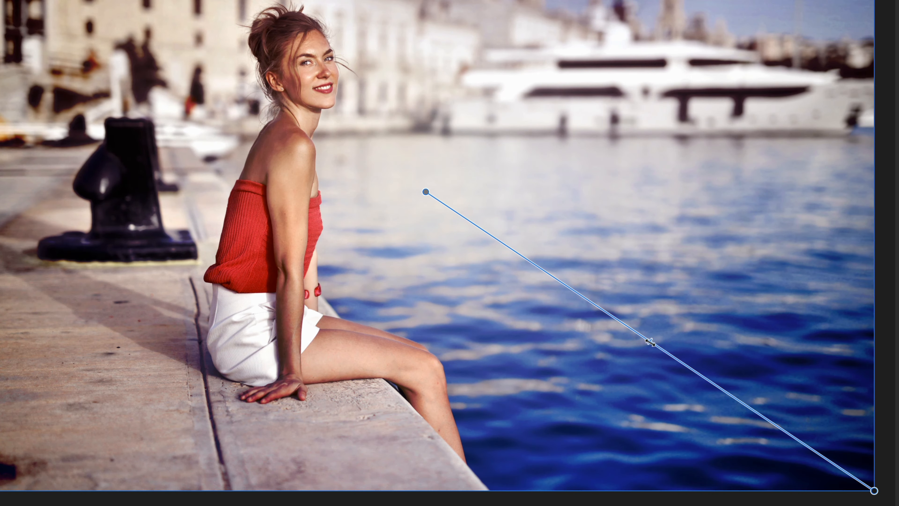
click(755, 410)
mouse_move(732, 389)
mouse_down()
mouse_move(684, 364)
mouse_move(716, 386)
mouse_up()
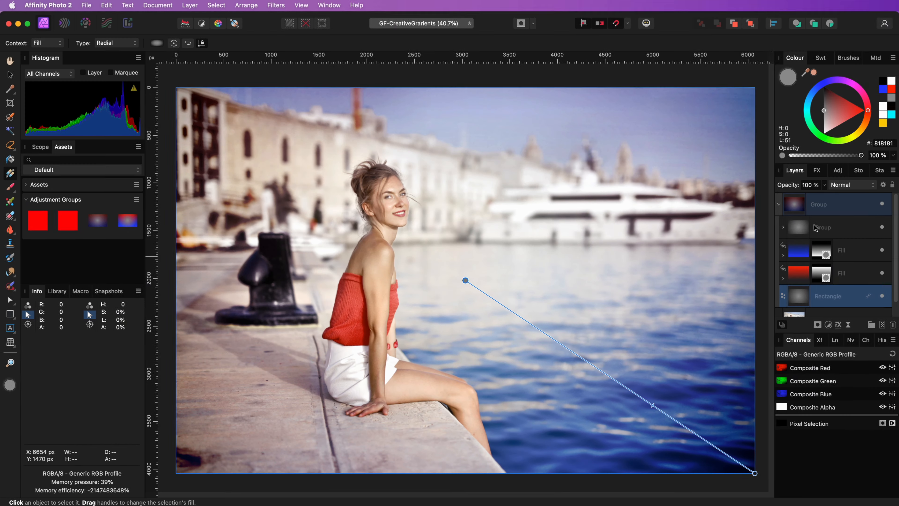
Step: Hide the inner group and check the blend modes for the blue and red fill layers, keeping Overlay
click(793, 210)
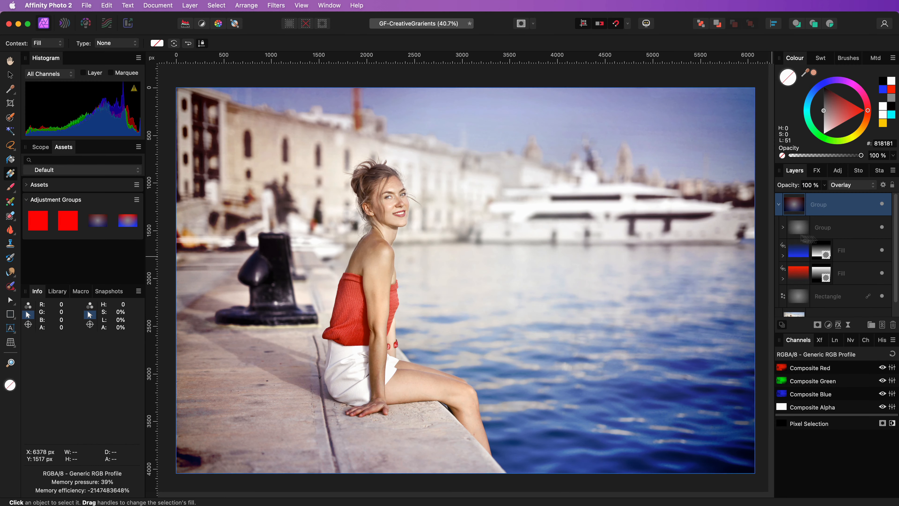
click(882, 229)
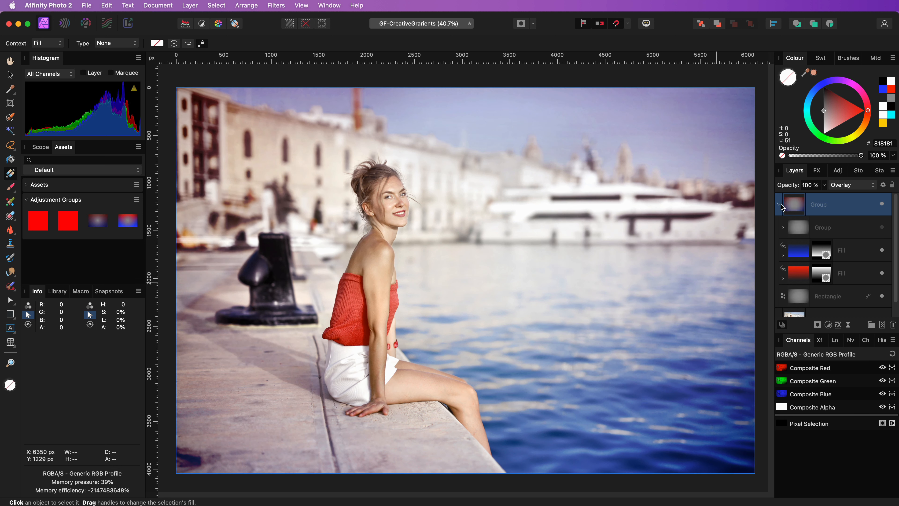
click(801, 256)
shift+click(801, 276)
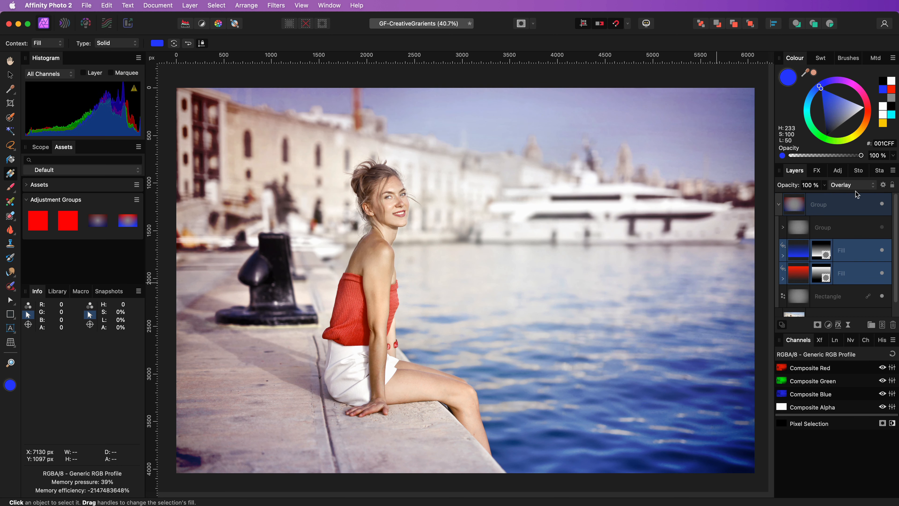
click(854, 188)
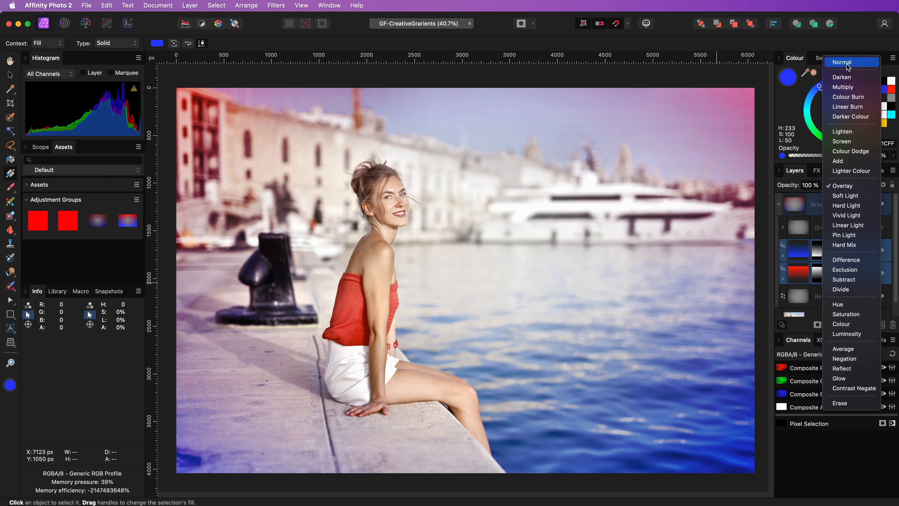
click(859, 188)
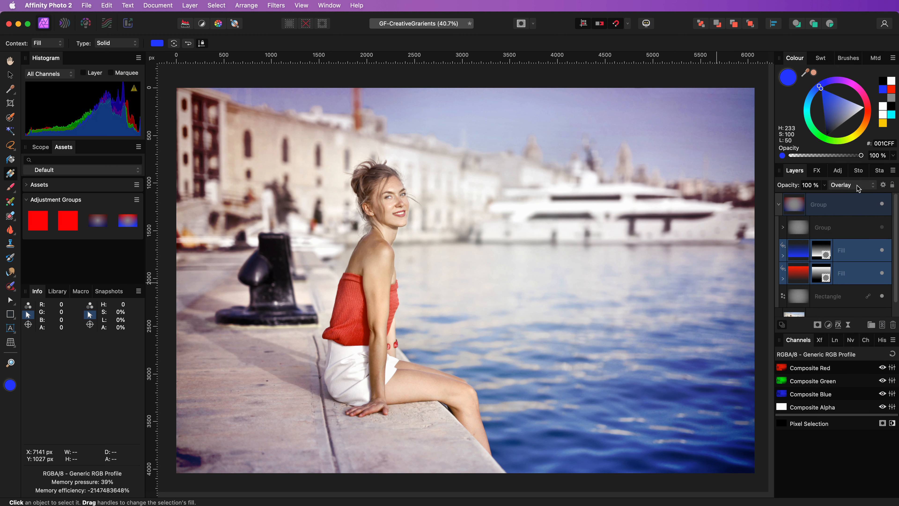
click(779, 206)
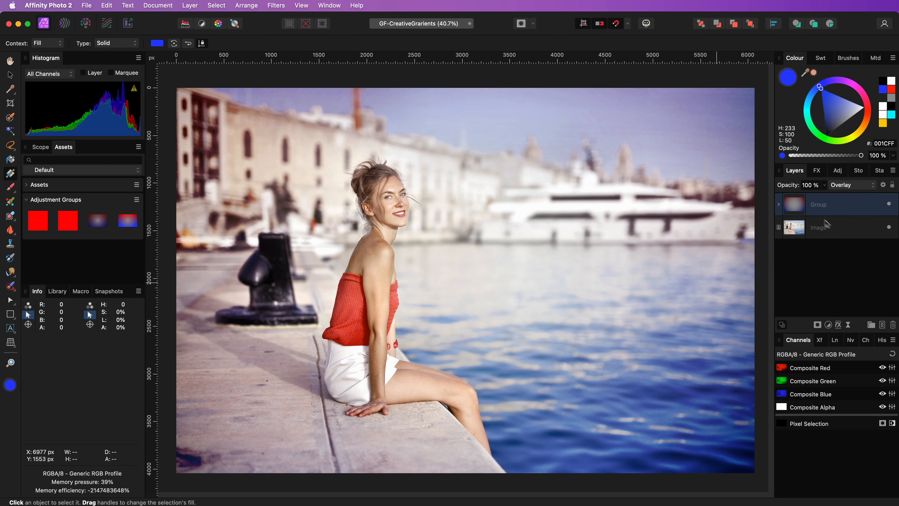
Step: Save the collapsed gradient group as a reusable asset in the Adjustment Groups category
key(v)
click(329, 6)
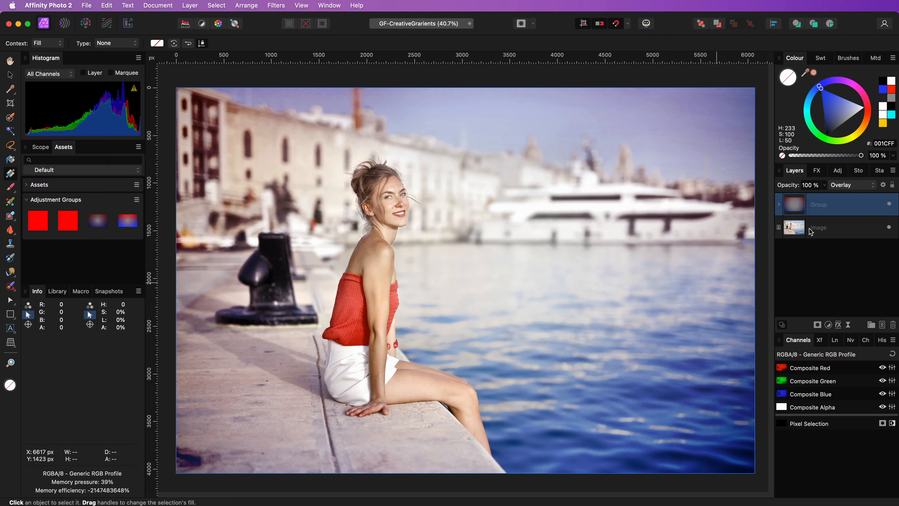
click(13, 75)
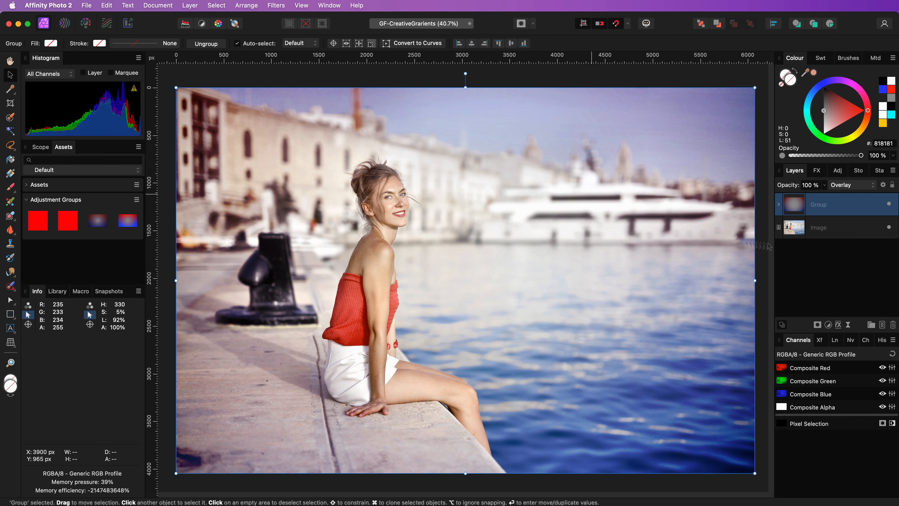
drag(472, 262, 111, 218)
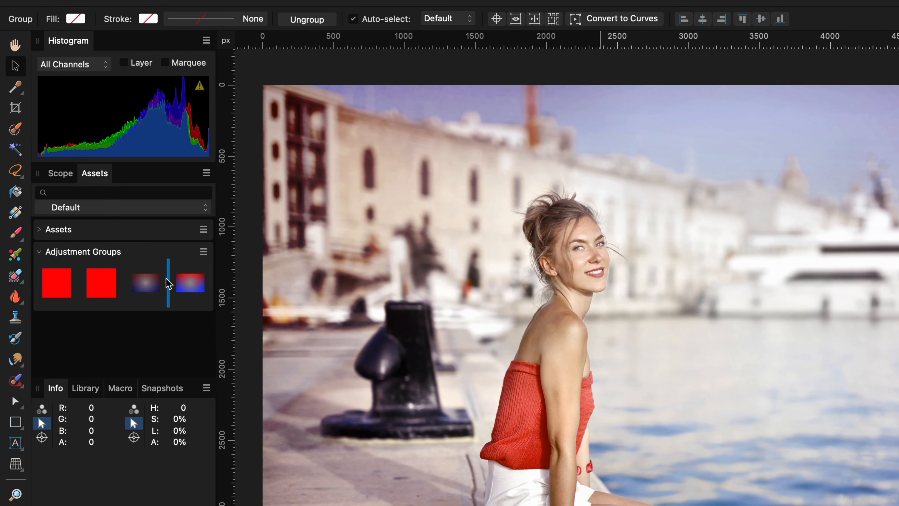
drag(169, 284, 203, 283)
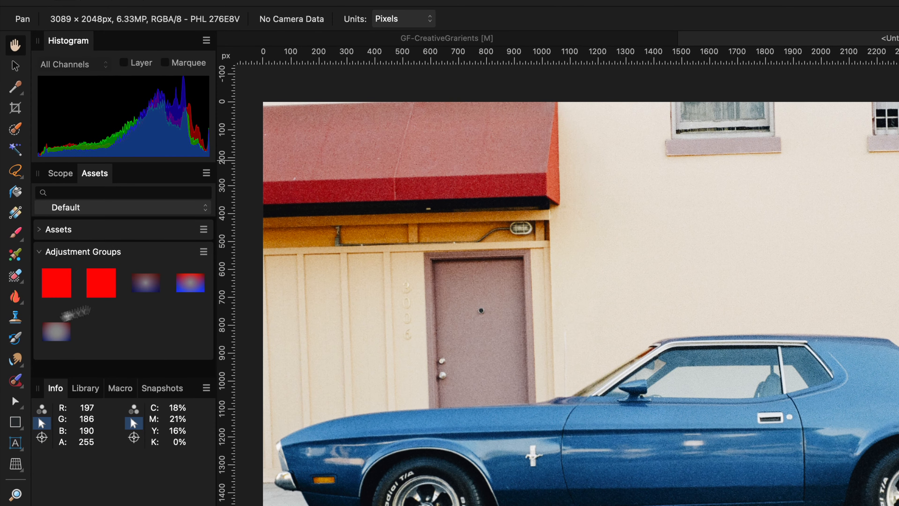
Step: Place the saved gradient asset on the car photo, scale it to cover the image, and compare with it hidden and shown
drag(65, 319, 662, 347)
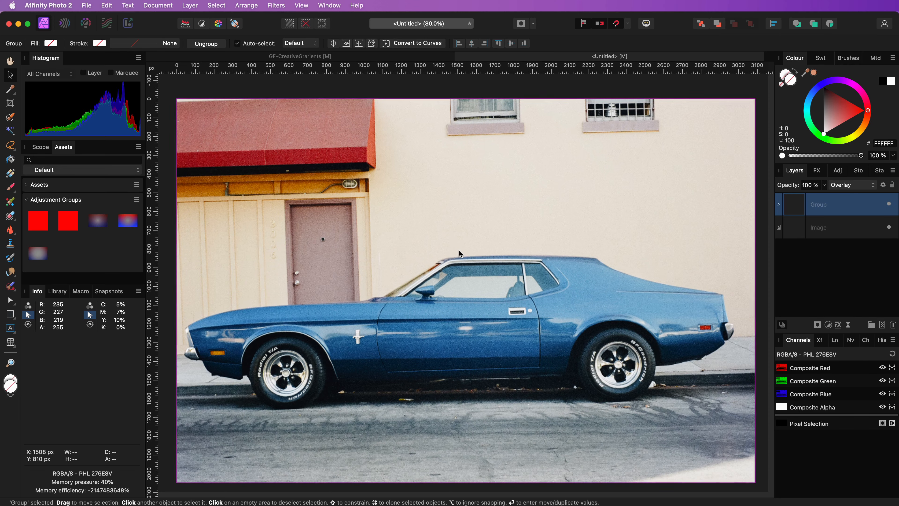
scroll(451, 234, down, 5)
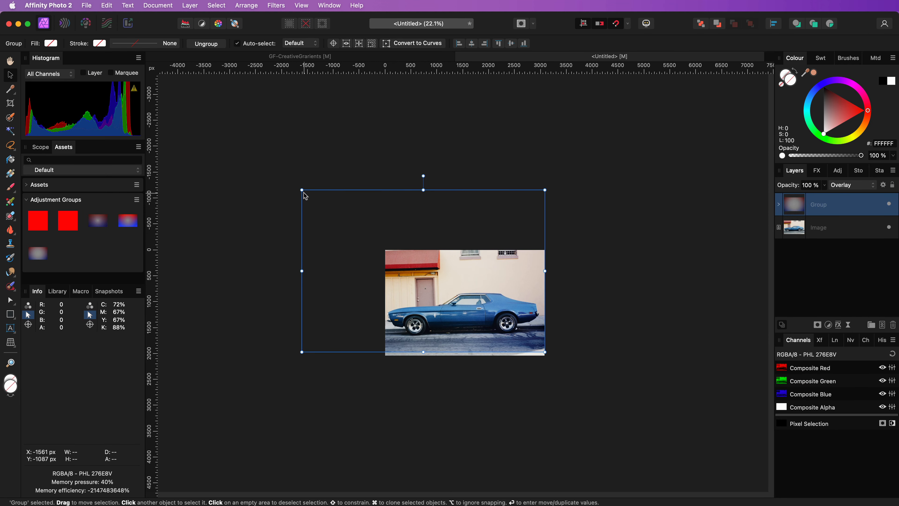
drag(302, 190, 378, 261)
key(super+0)
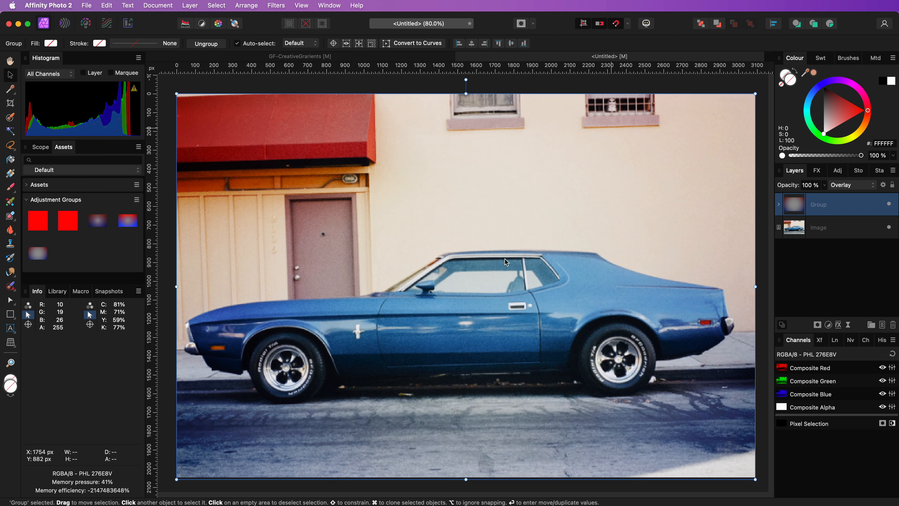
click(890, 204)
click(890, 204)
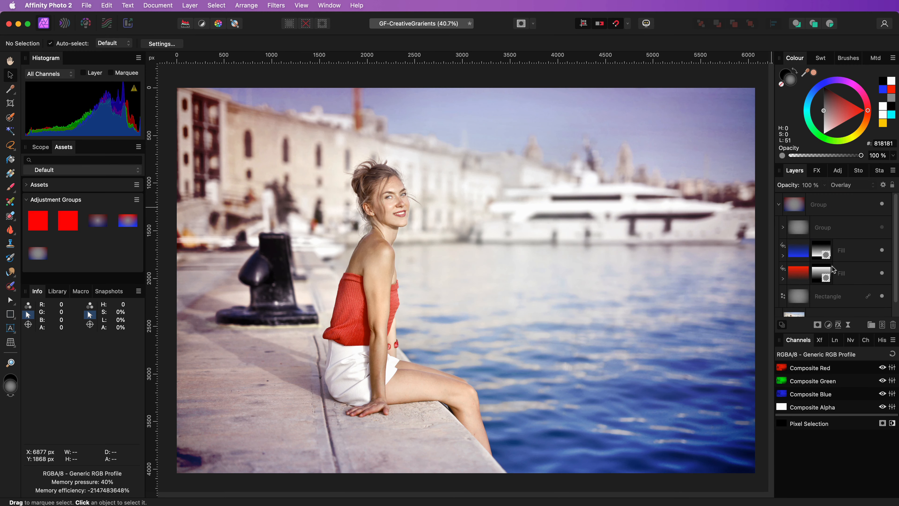
Step: Preview alternative blend modes such as Contrast Negate on the blue and red fill layers of the portrait photo, keeping Overlay
click(802, 278)
shift+click(825, 250)
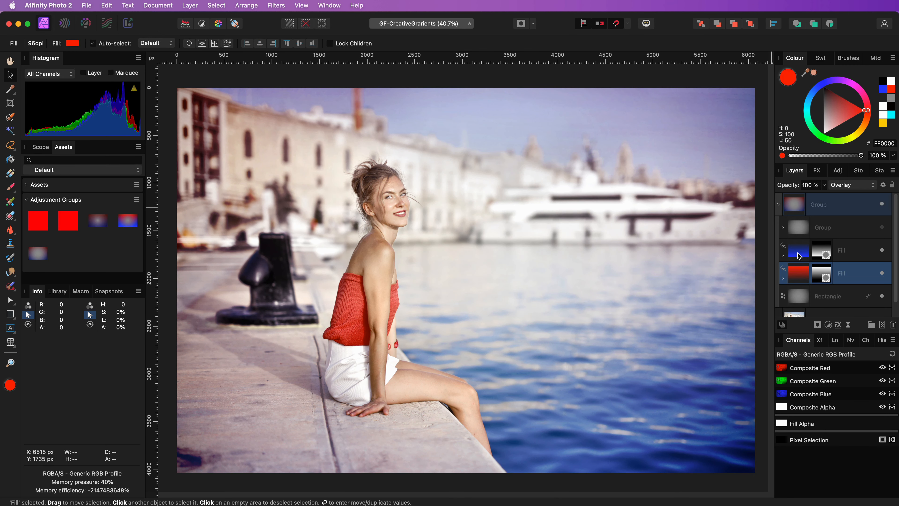
click(843, 188)
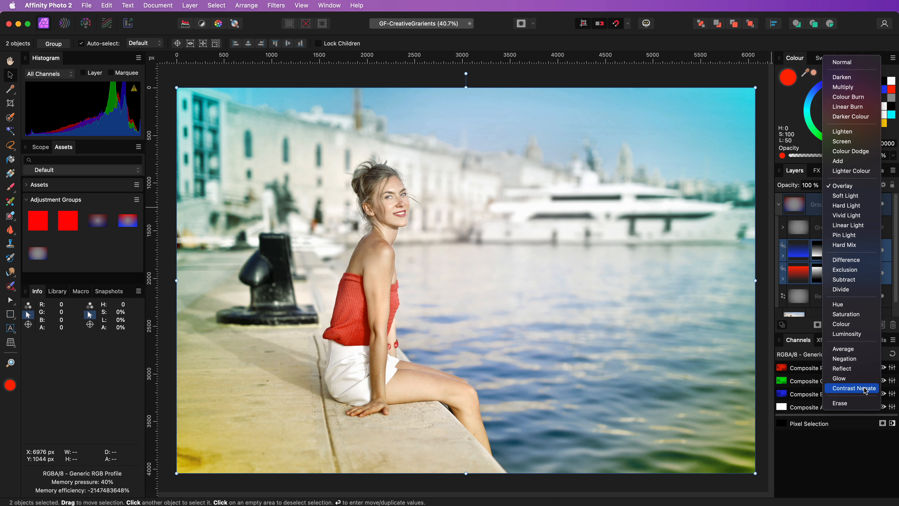
click(854, 186)
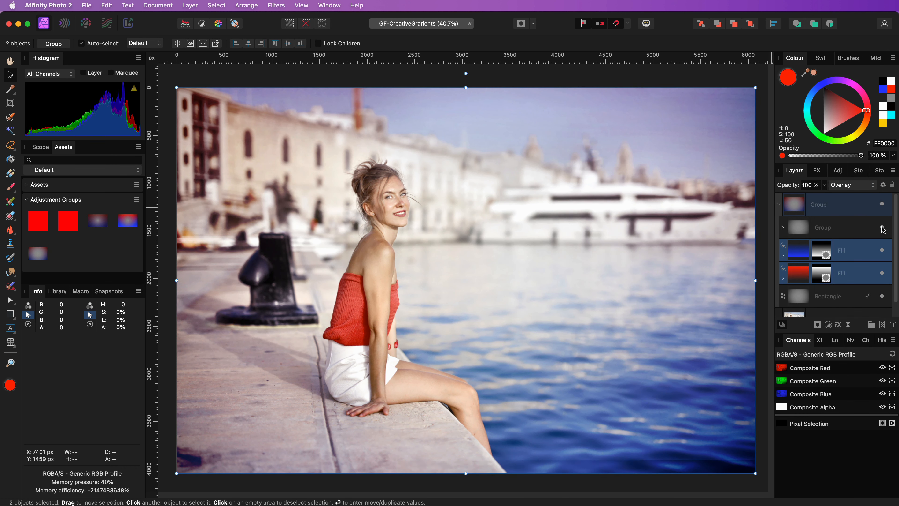
Step: Set the inner group's blend mode to Linear Light and its fill opacity to 15 %
click(849, 227)
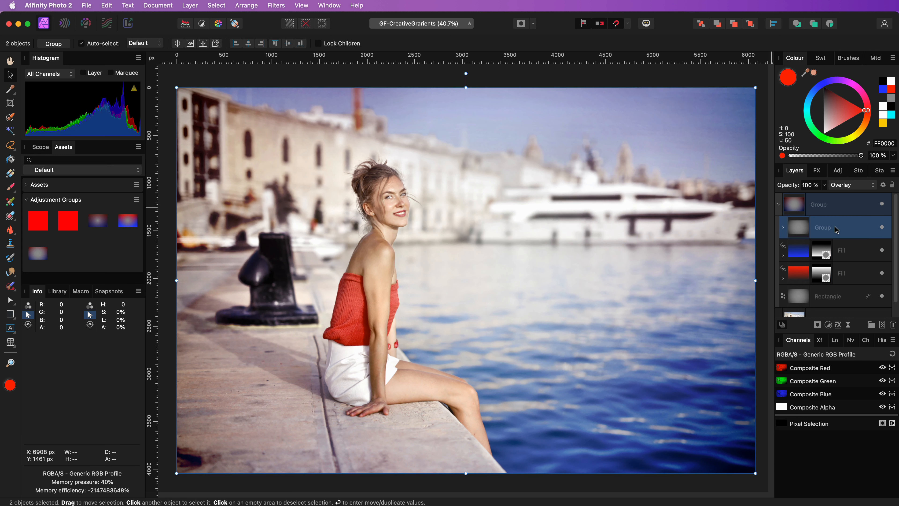
click(847, 189)
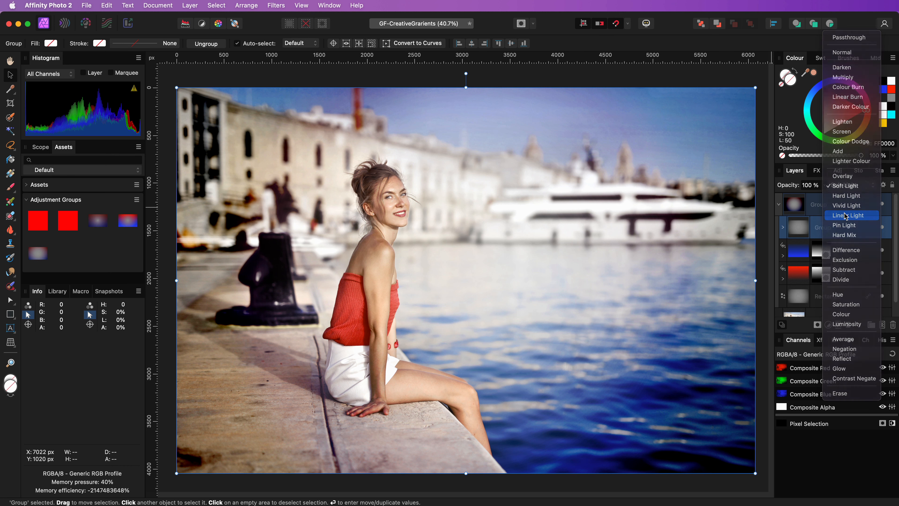
click(846, 215)
click(884, 185)
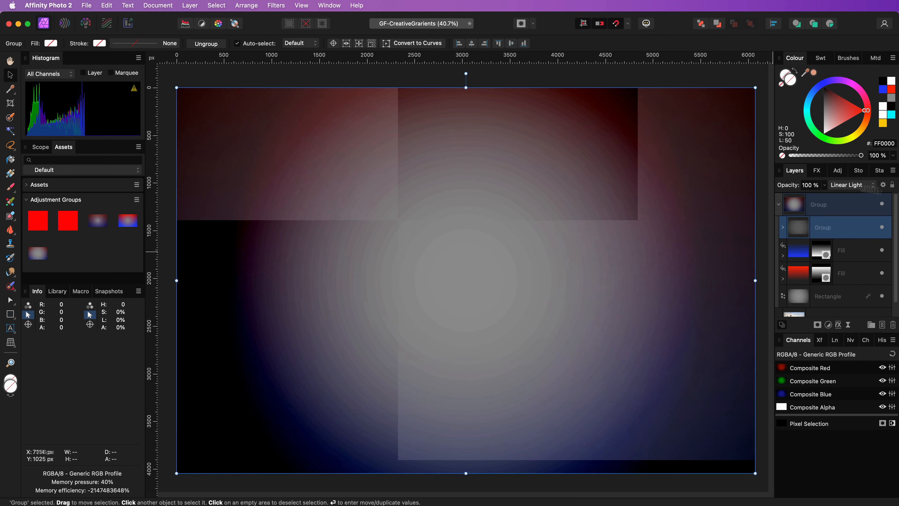
drag(226, 167, 190, 168)
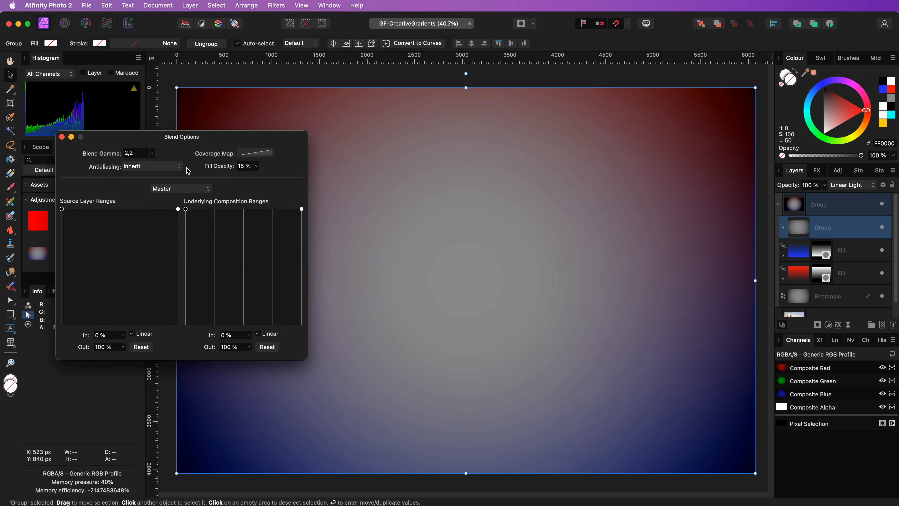
click(62, 137)
Step: Set the outer group's blend mode to Overlay, compare the photo with and without it, and collapse the group
click(835, 204)
click(852, 185)
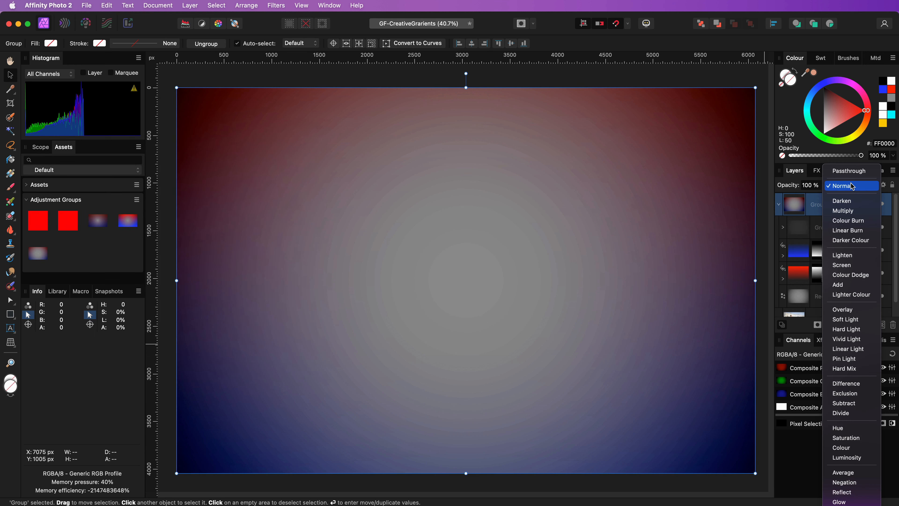
click(855, 310)
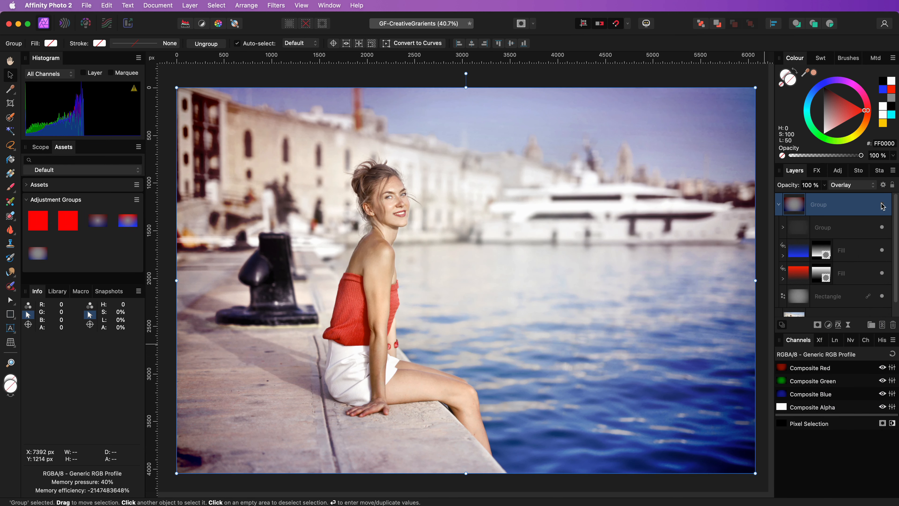
click(882, 205)
click(882, 205)
click(779, 205)
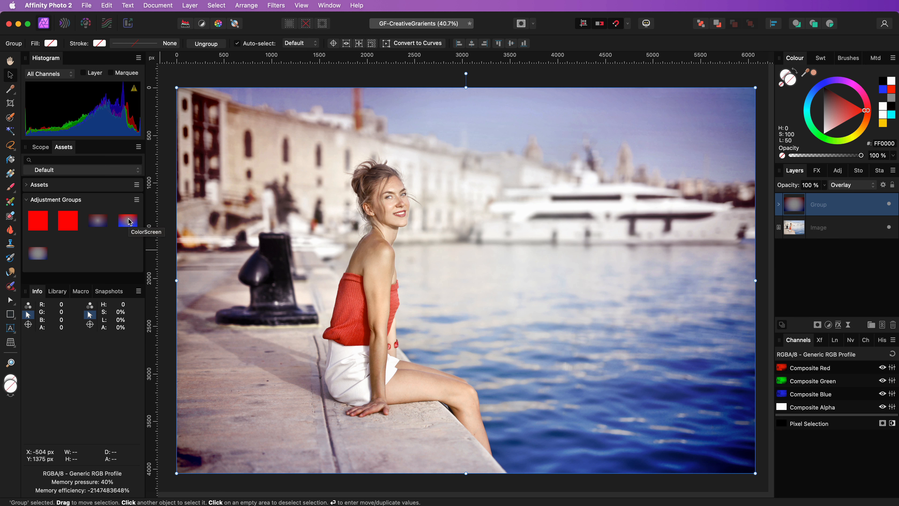
Step: Hide the gradient group and place the ColorScreen asset over the whole photo, expanding its layers
click(889, 205)
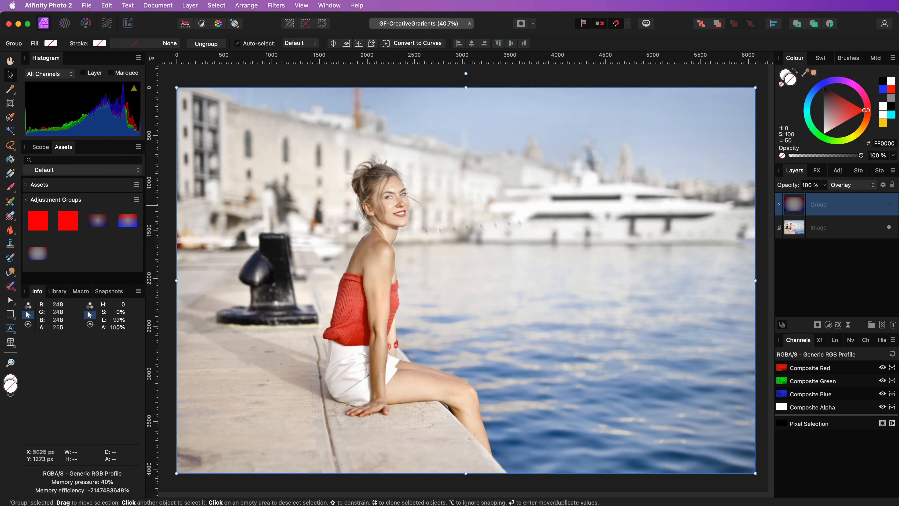
drag(128, 221, 466, 279)
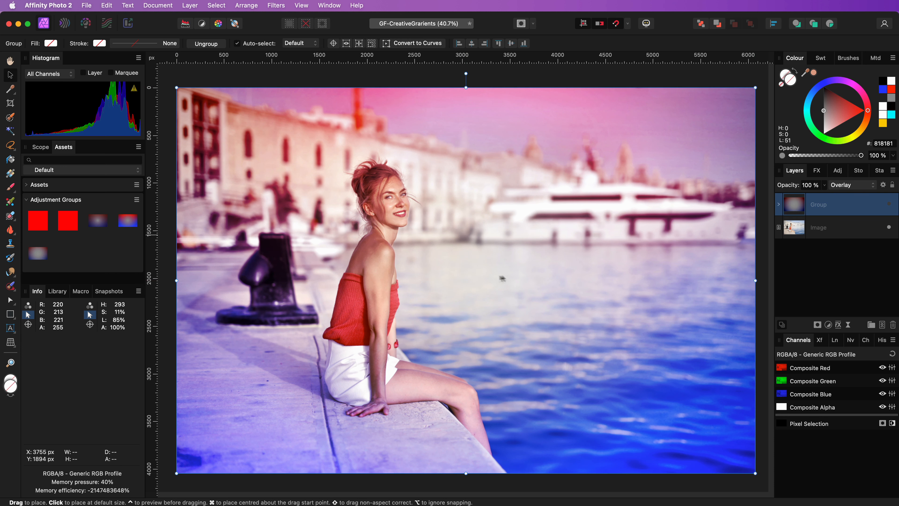
click(779, 204)
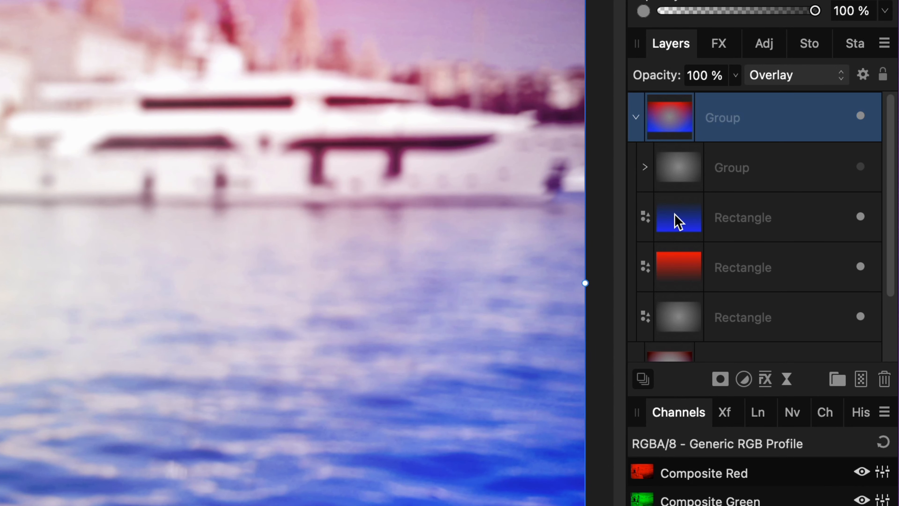
Step: Examine the ColorScreen group's blue and red rectangles in isolation and display the blue rectangle's gradient handles
click(677, 222)
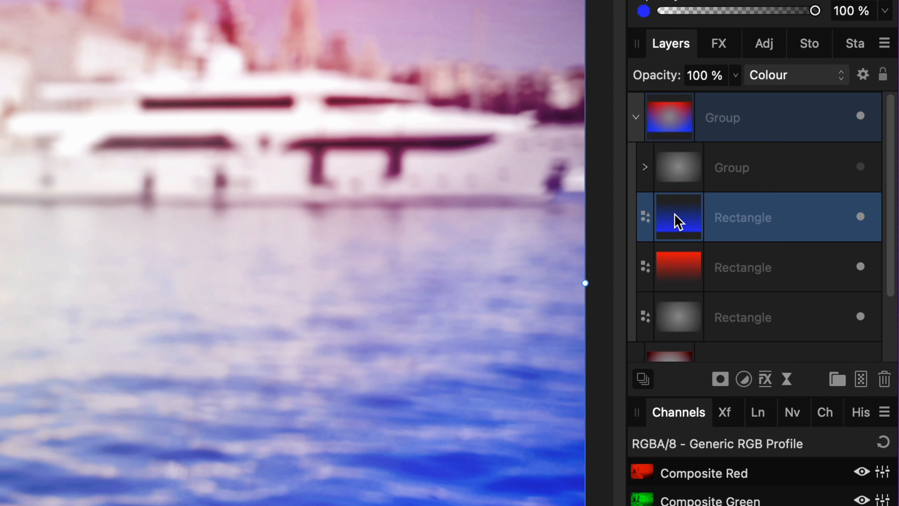
alt+click(677, 221)
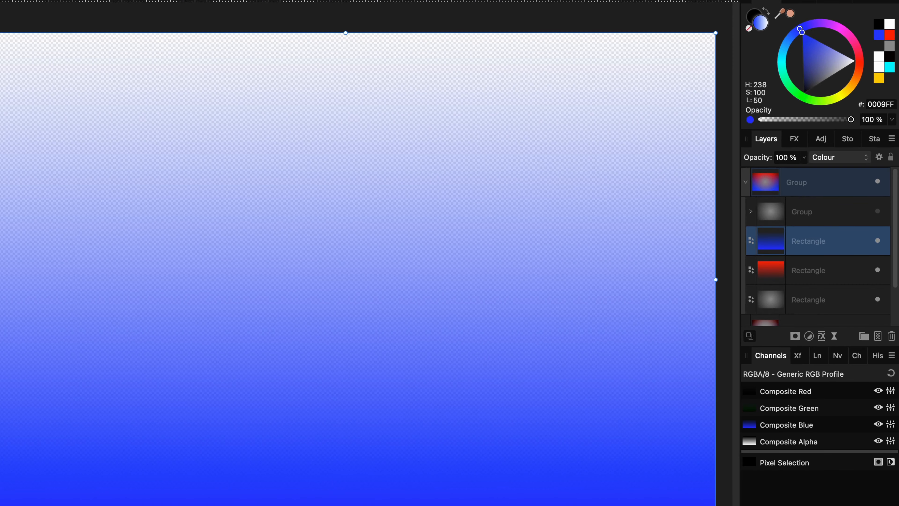
alt+click(784, 272)
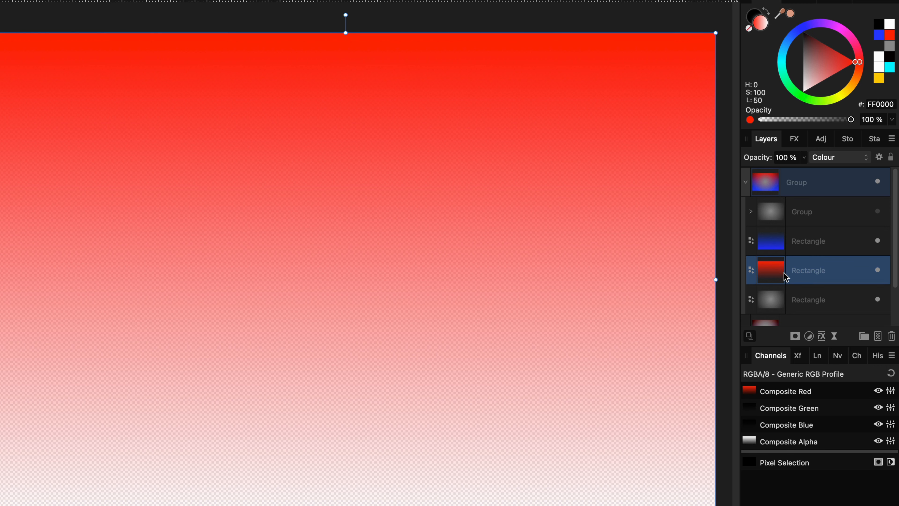
click(800, 236)
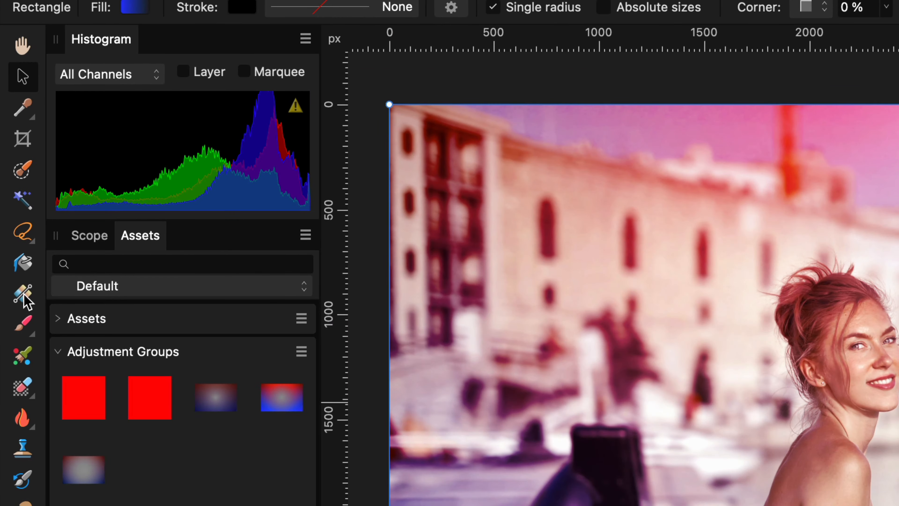
click(22, 293)
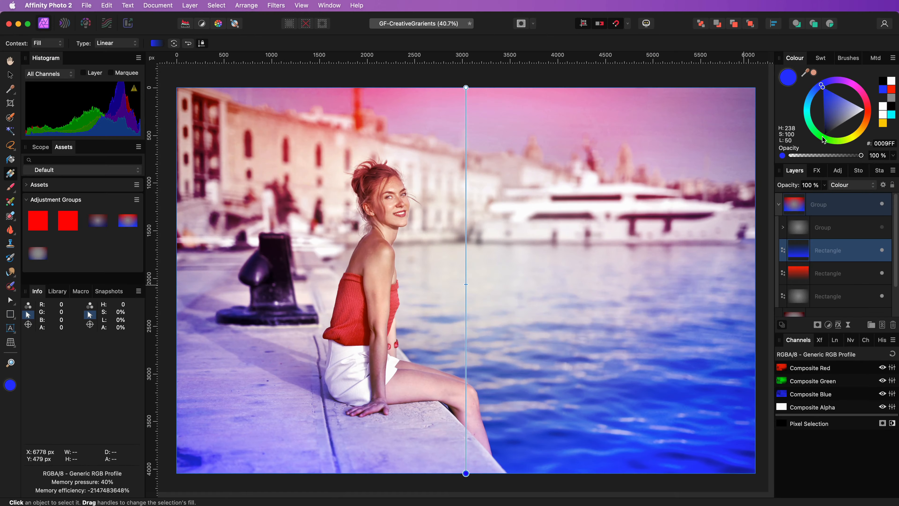
Step: Recolour the blue rectangle's gradient end to green #00FF08 and the red rectangle's coloured end to yellow
click(822, 135)
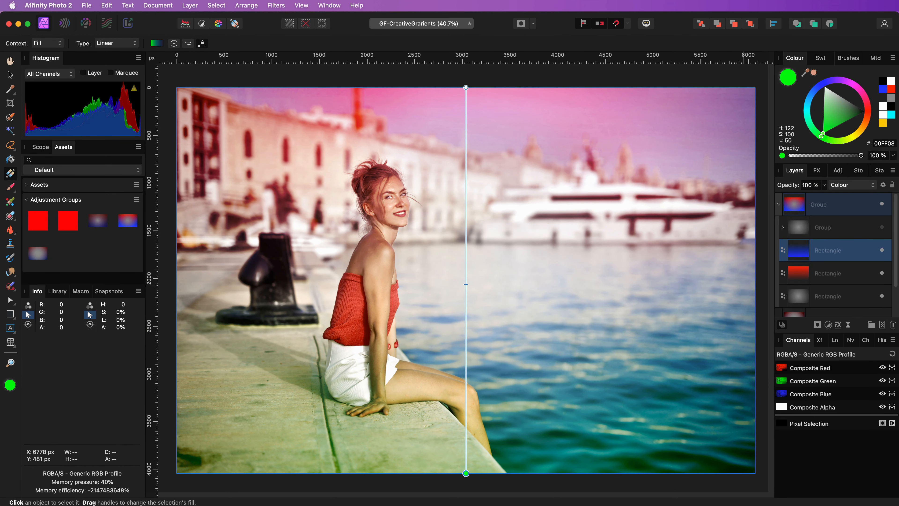
click(828, 273)
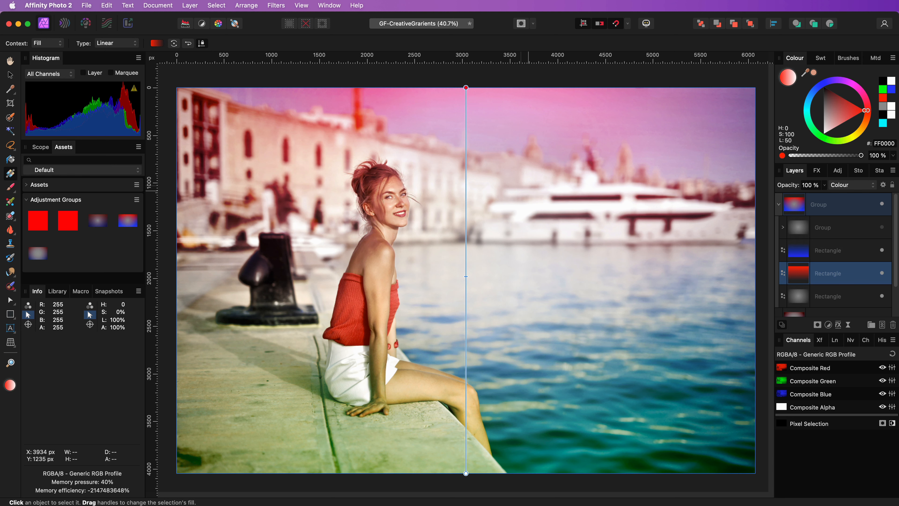
click(851, 136)
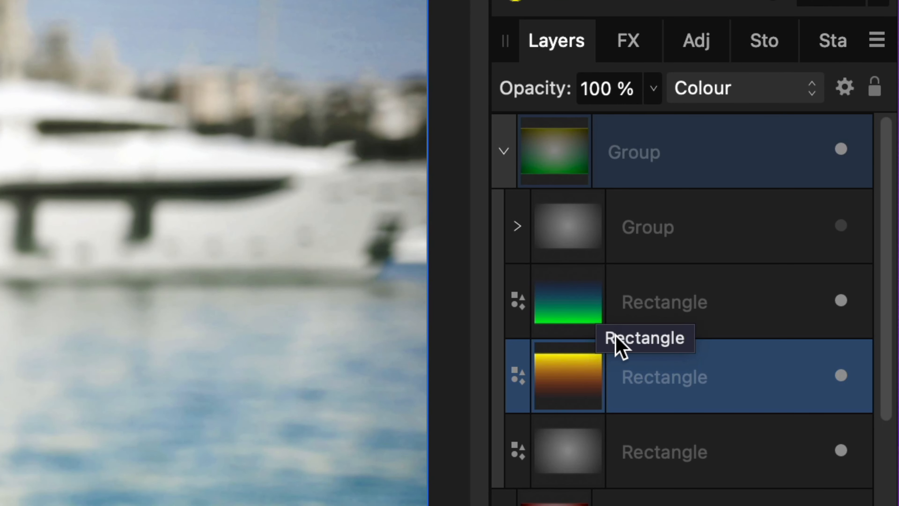
Step: Move the yellow gradient rectangle above the green one in the group and shift its yellow slightly towards orange
drag(561, 371, 641, 290)
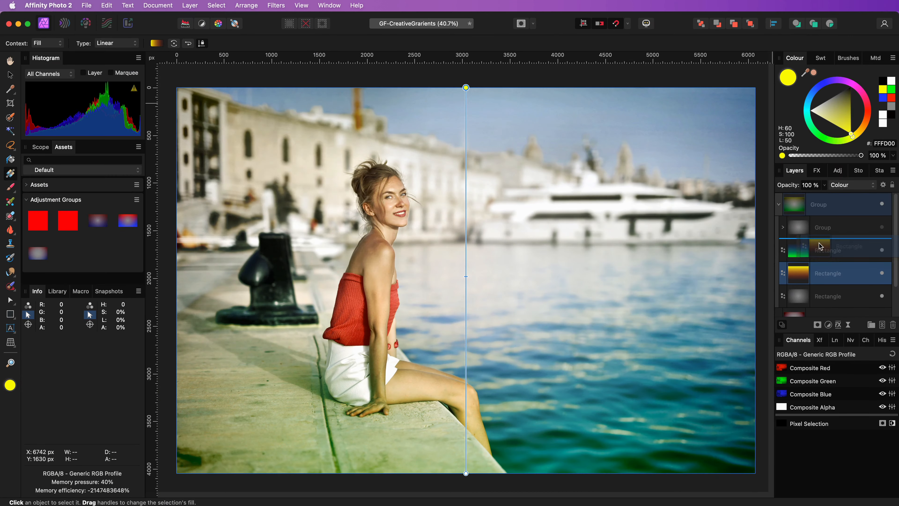
drag(820, 245, 821, 246)
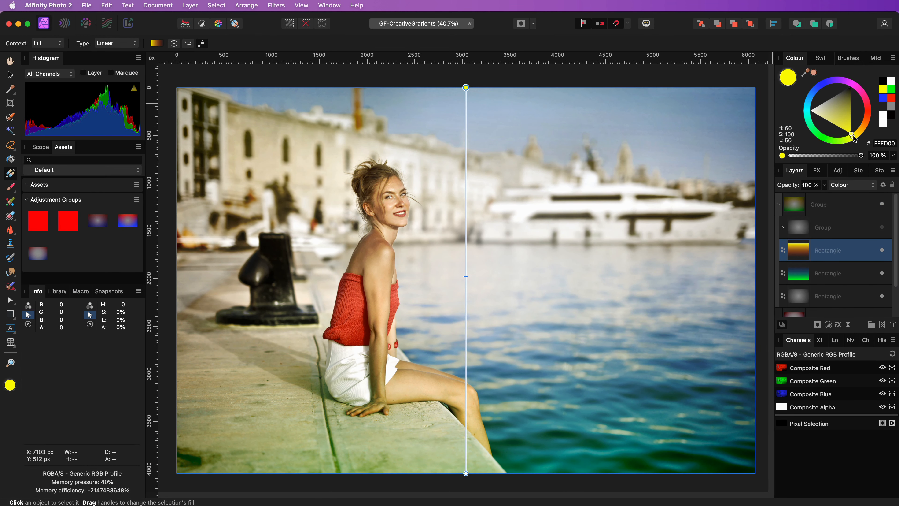
drag(854, 135, 859, 132)
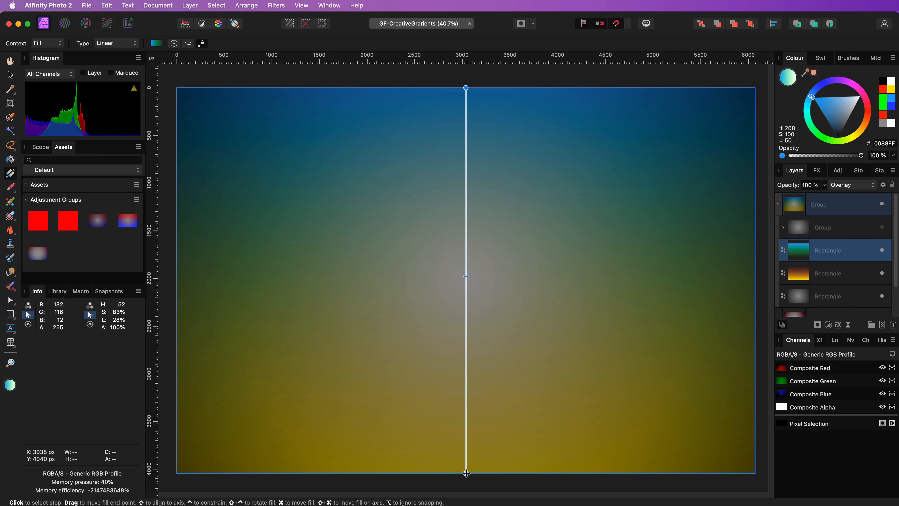
Step: Set the lower stop of the blue rectangle's gradient to magenta #FF00F3, then collapse and select the gradient group
click(466, 474)
drag(850, 91, 855, 88)
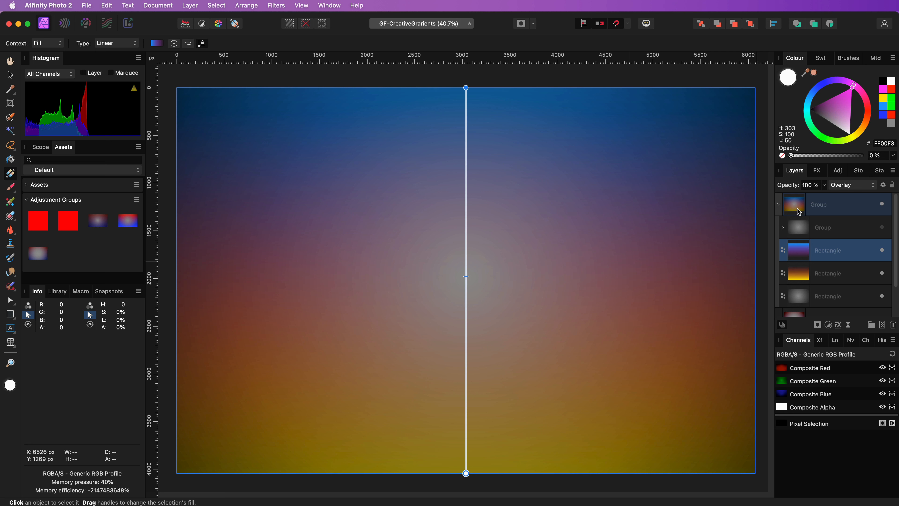
click(780, 205)
click(838, 242)
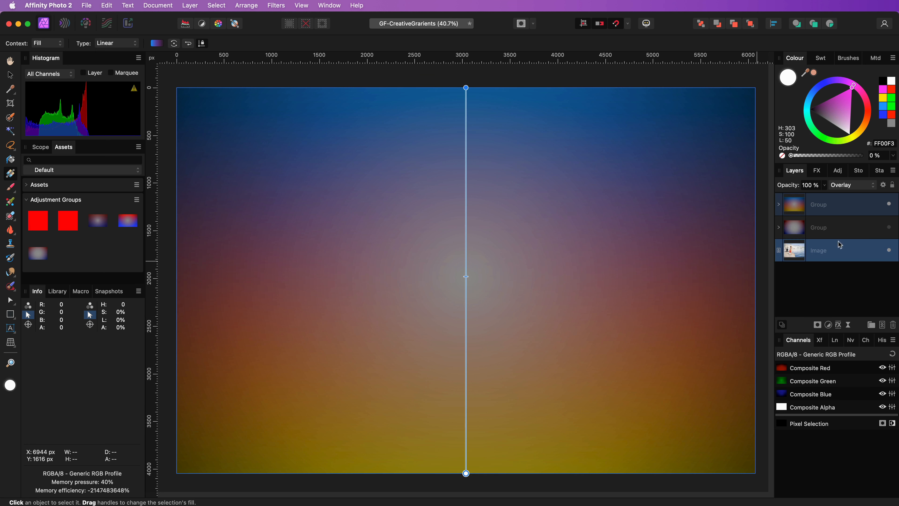
click(844, 206)
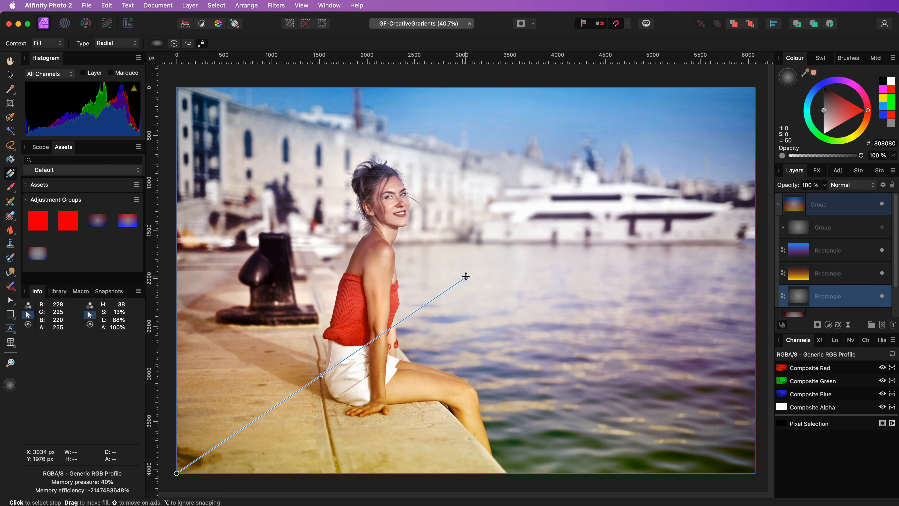
Step: Reposition the grey rectangle's radial gradient from the woman's face to the water at lower right and adjust its midpoint
drag(466, 276, 520, 229)
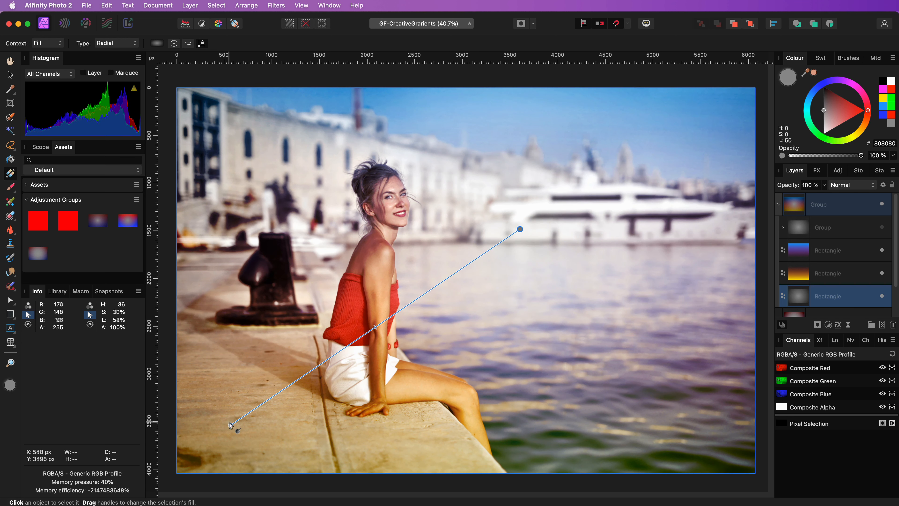
drag(231, 425, 566, 424)
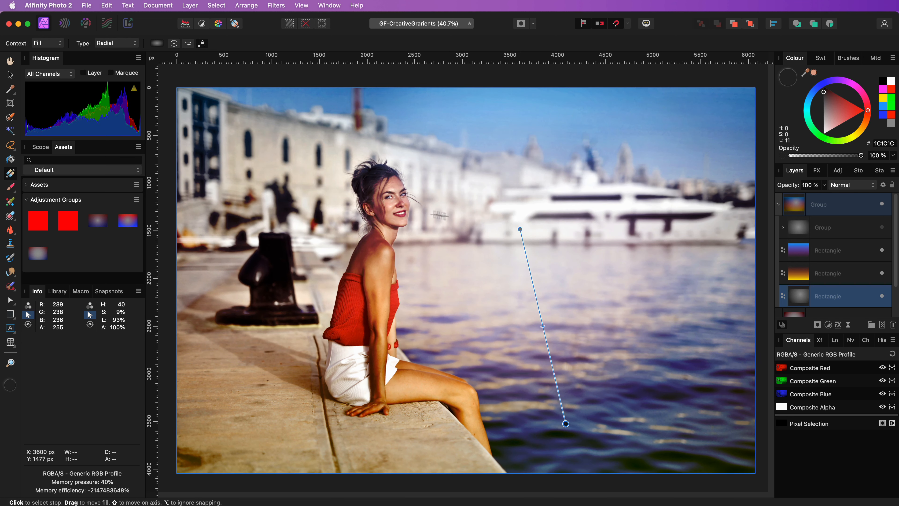
drag(519, 250, 393, 226)
drag(439, 400, 564, 446)
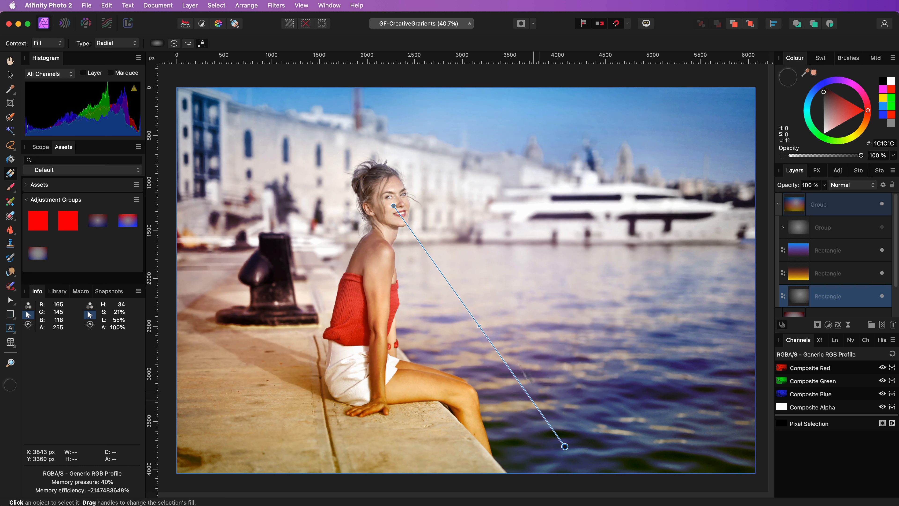
drag(478, 326, 507, 381)
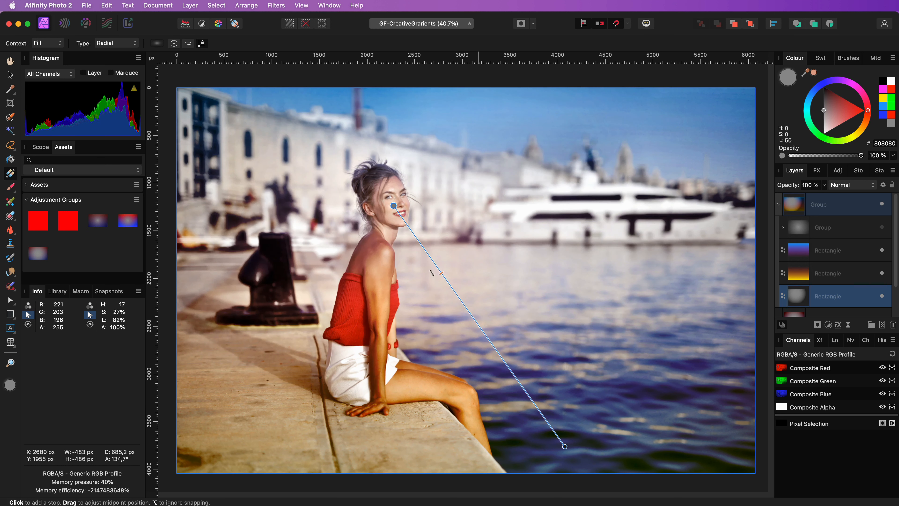
Step: Collapse the recoloured gradient group and save it as an asset in the Adjustment Groups category
click(780, 207)
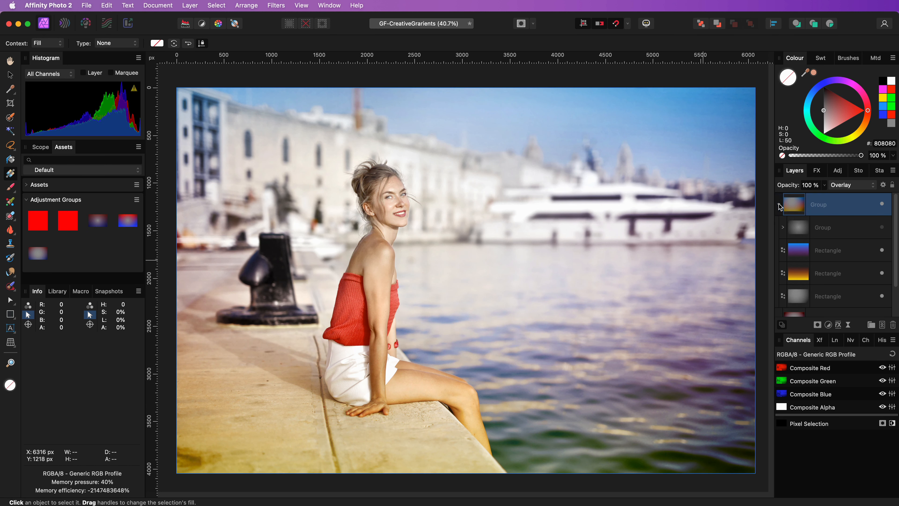
click(779, 205)
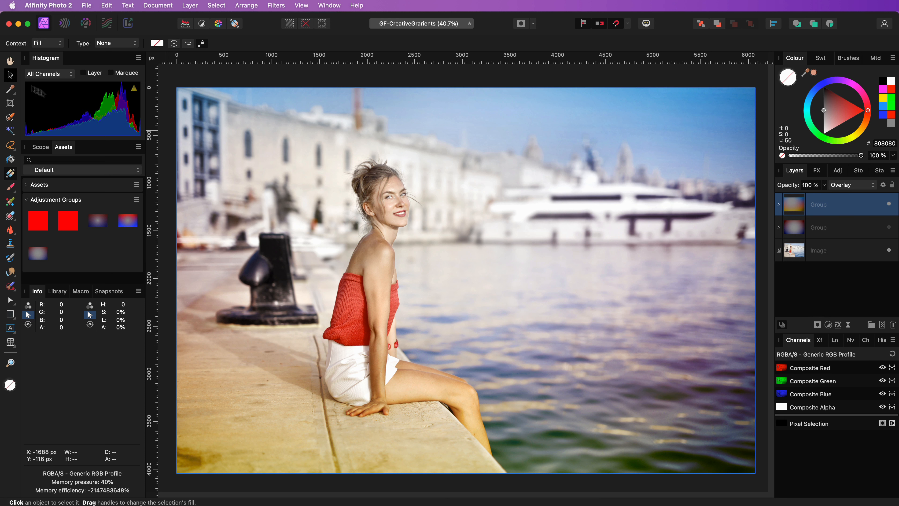
click(10, 74)
drag(464, 249, 92, 251)
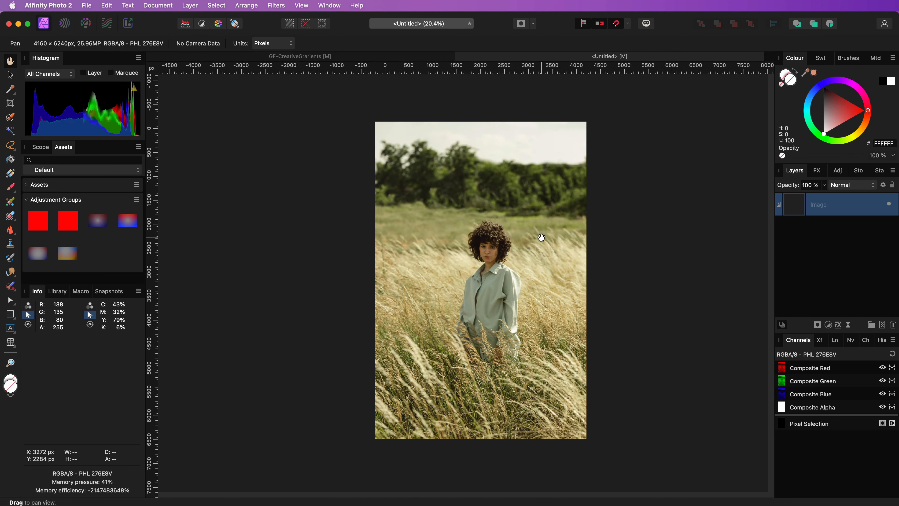
Step: Place the new blue and yellow gradient asset on the portrait field photo and resize it to cover the whole image
scroll(541, 237, down, 3)
drag(66, 254, 482, 286)
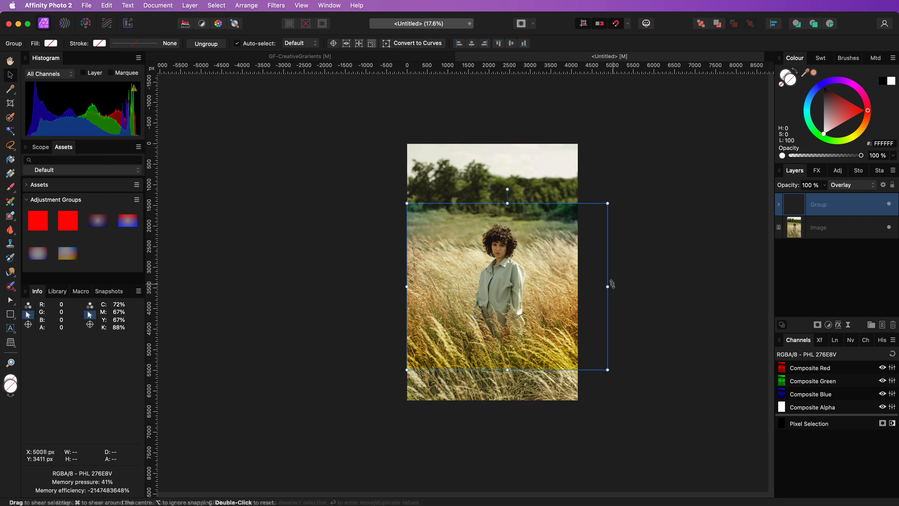
drag(608, 287, 579, 286)
drag(493, 203, 493, 143)
drag(493, 370, 493, 400)
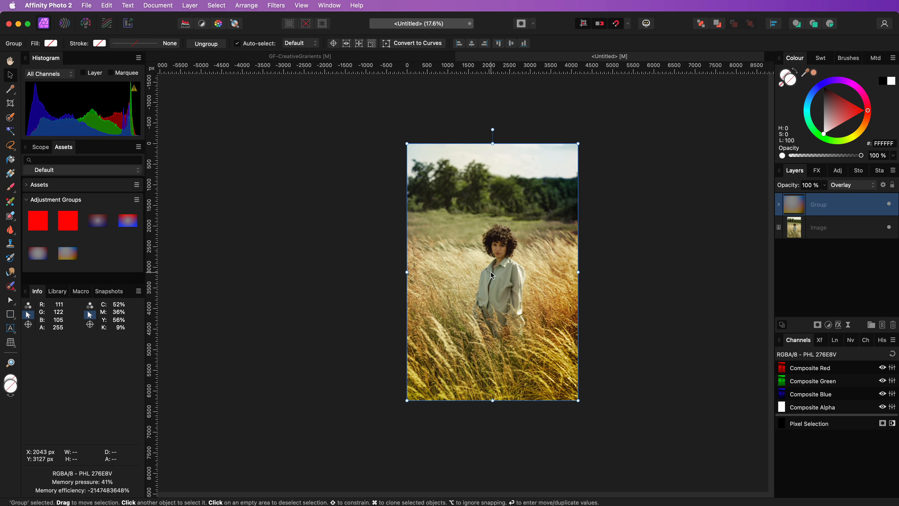
Step: Move the start of the grey rectangle's radial gradient onto the woman in the field photo
key(super+0)
click(778, 204)
click(799, 296)
click(10, 173)
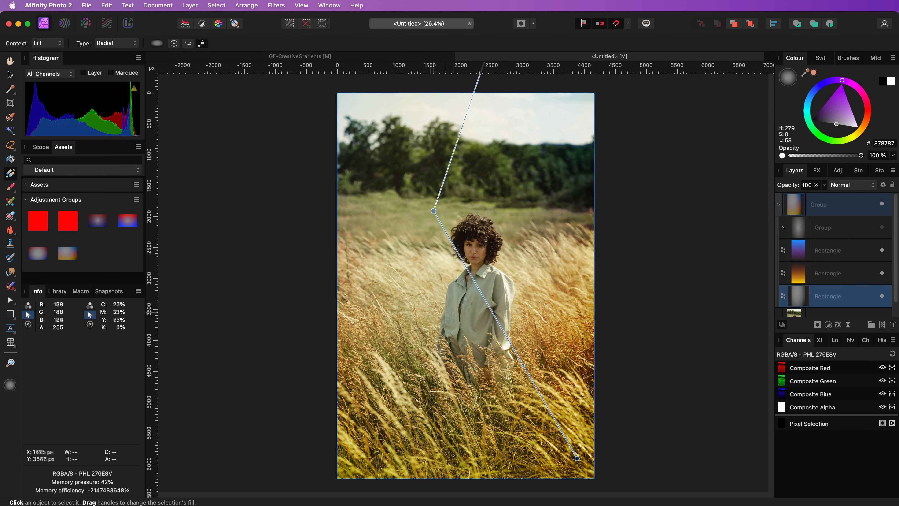
drag(434, 210, 467, 302)
Step: Toggle the placed gradient groups' visibility and open the blend options of the nested grey group
click(882, 227)
click(882, 185)
click(62, 136)
click(881, 204)
click(843, 204)
click(829, 228)
click(883, 184)
Step: Adjust the gradient fill handles near the field photo's lower-left corner so the colours run diagonally, and collapse the group
click(801, 300)
drag(395, 459, 404, 440)
scroll(390, 457, down, 2)
drag(371, 477, 334, 471)
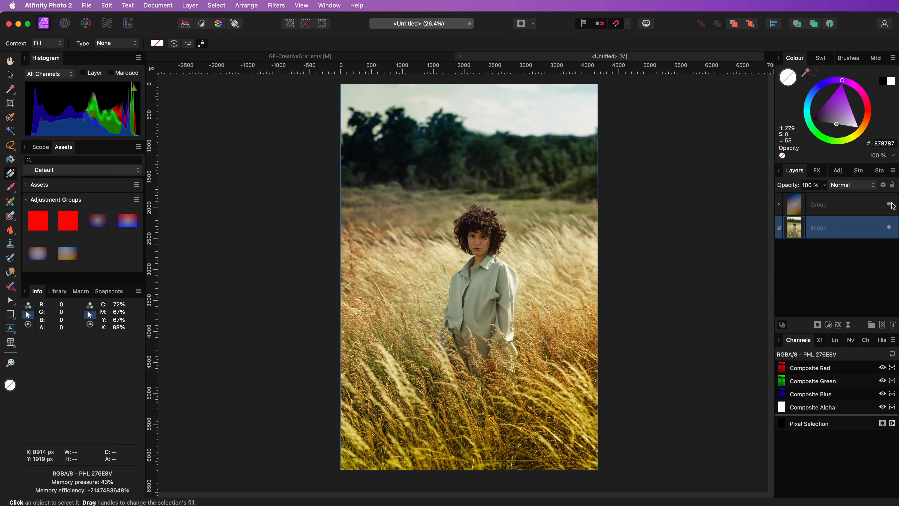
Step: Examine the woman in the field photo close up, comparing the image with and without the gradient group
scroll(411, 297, up, 5)
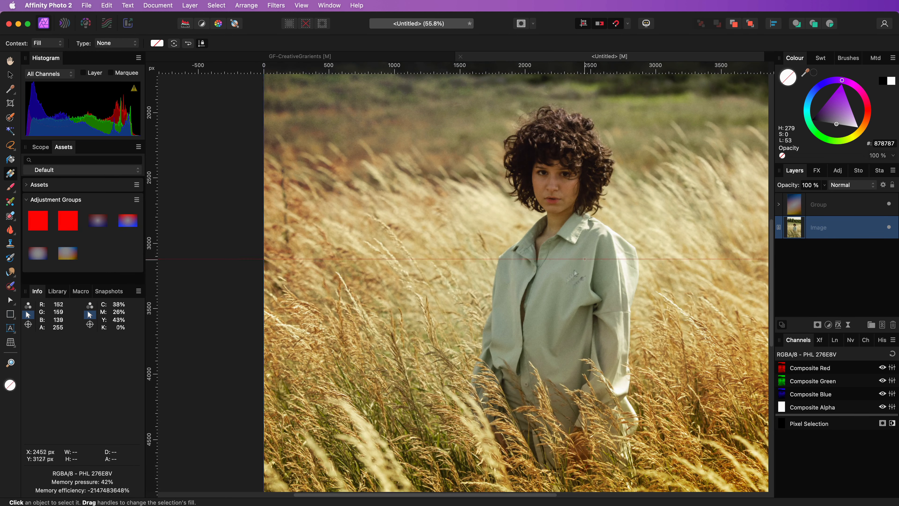
scroll(410, 297, up, 5)
scroll(411, 297, right, 4)
scroll(513, 337, down, 3)
scroll(512, 337, right, 1)
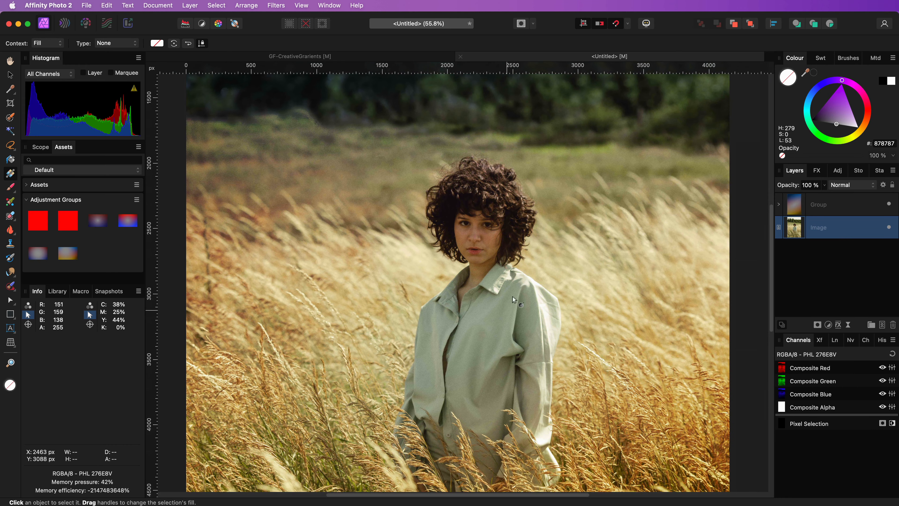
click(889, 205)
click(890, 205)
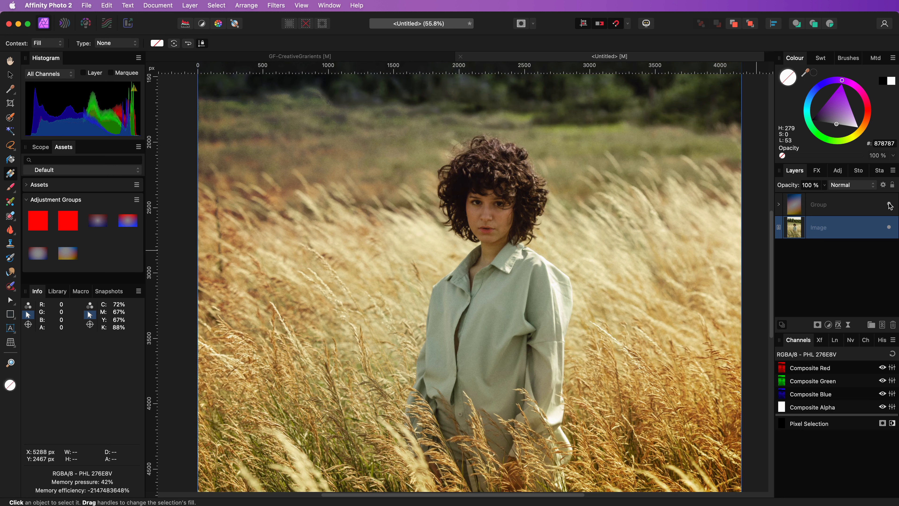
click(888, 205)
click(889, 205)
click(889, 205)
click(889, 204)
click(889, 204)
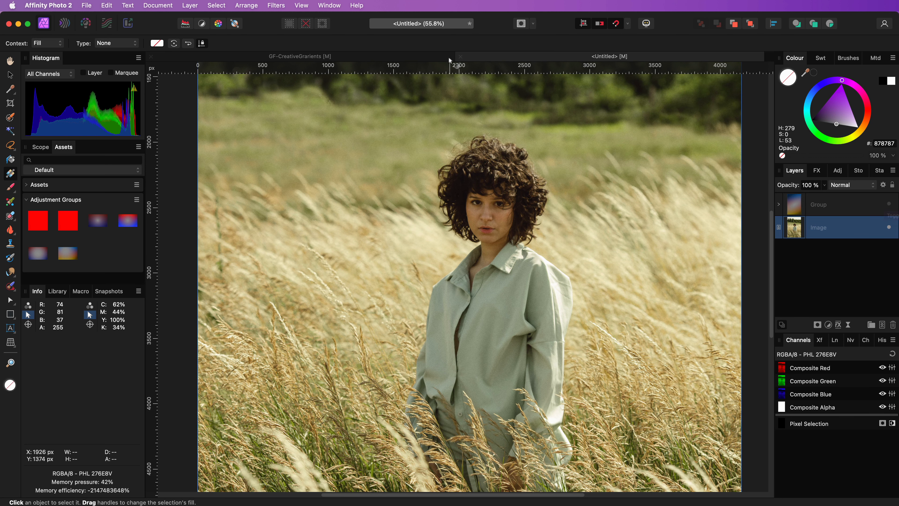
Step: Return to the GF-CreativeGrarients document, show the lower gradient group and hide the upper one
click(426, 56)
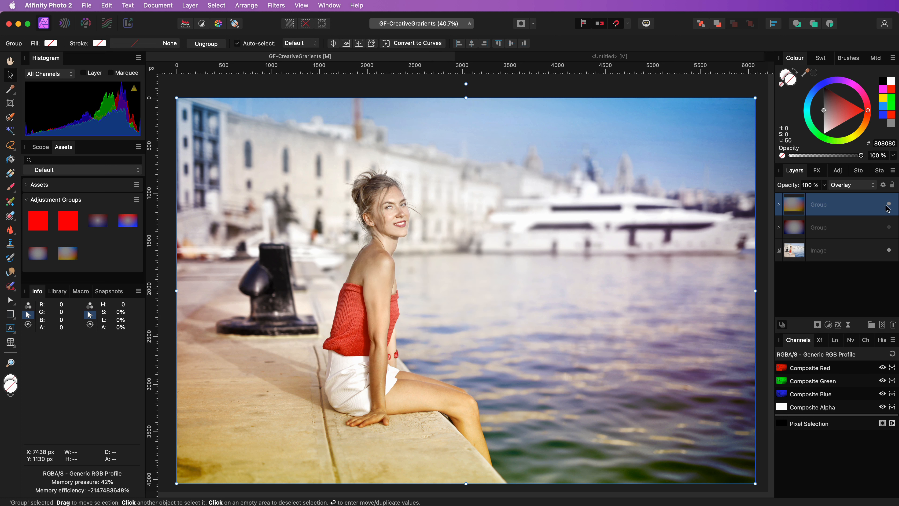
click(890, 228)
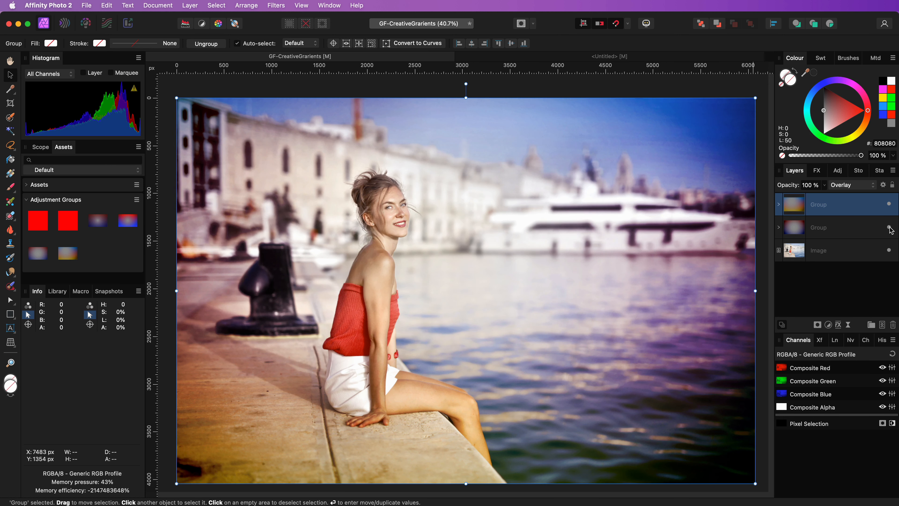
click(890, 208)
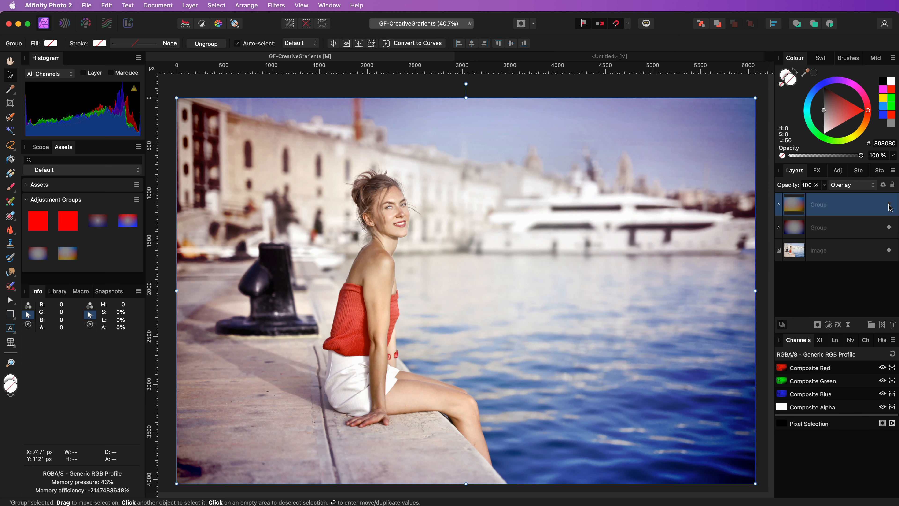